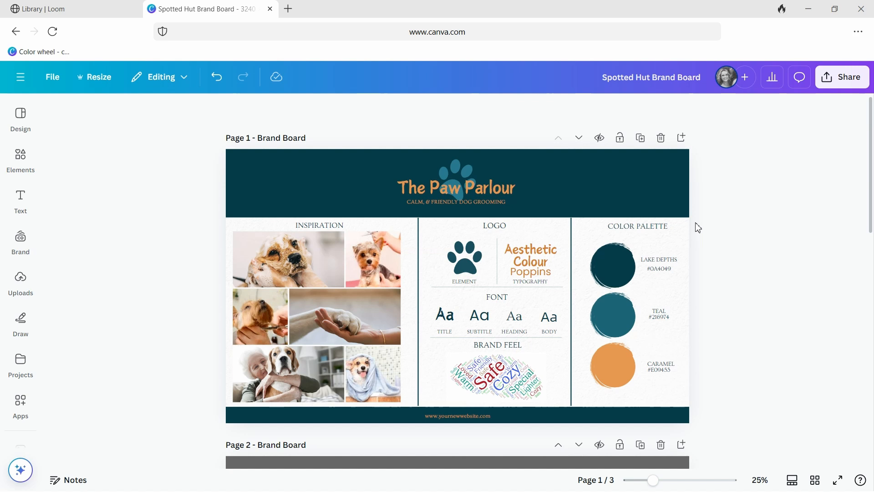
- Search the photo elements for "dog grooming" to fill the Inspiration grid on page 2
scroll(698, 226, "down", 6)
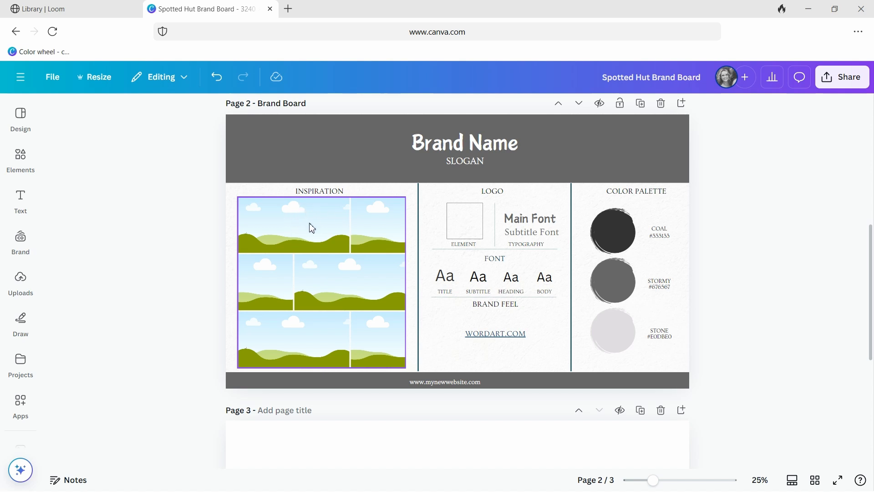
scroll(326, 213, "up", 5)
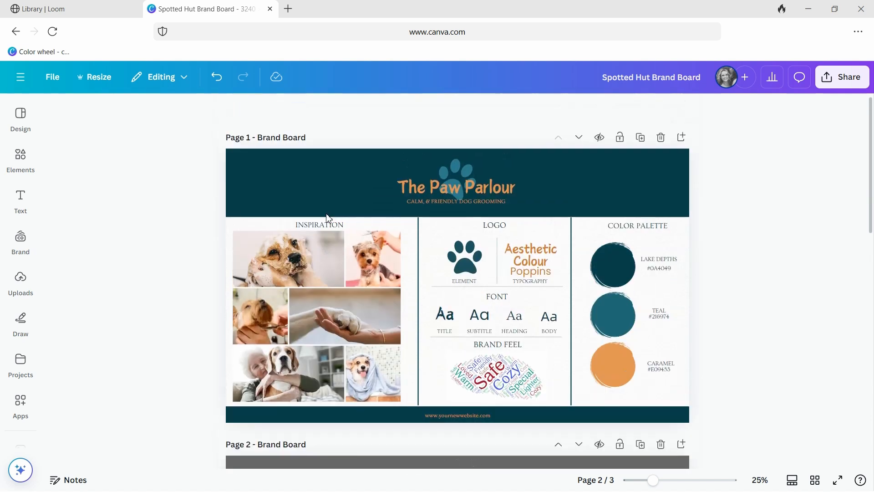
scroll(327, 215, "down", 5)
left_click(325, 217)
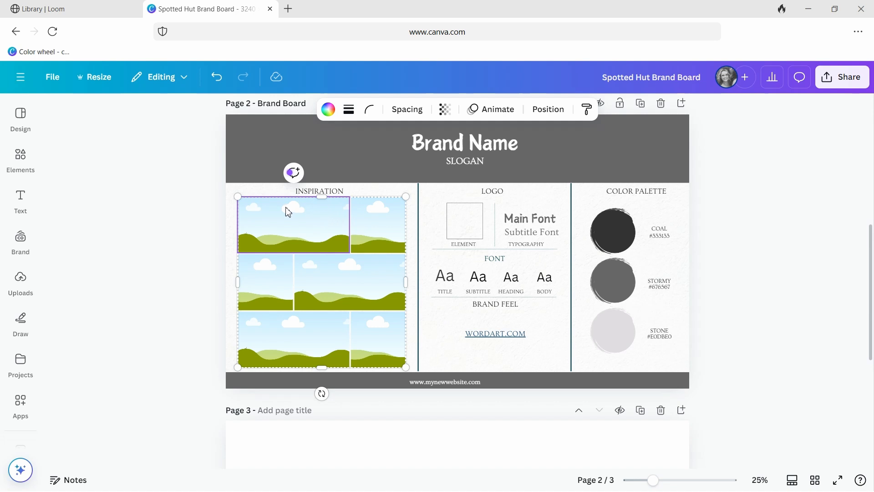
scroll(279, 225, "up", 2)
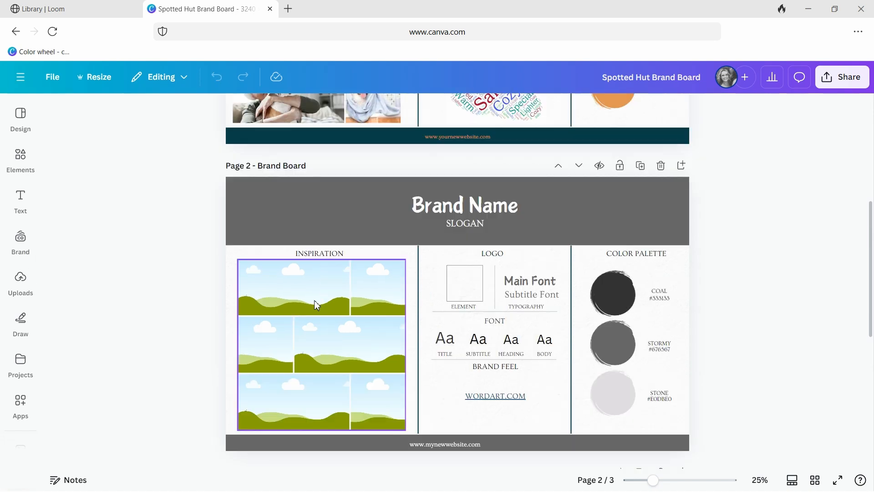
left_click(20, 278)
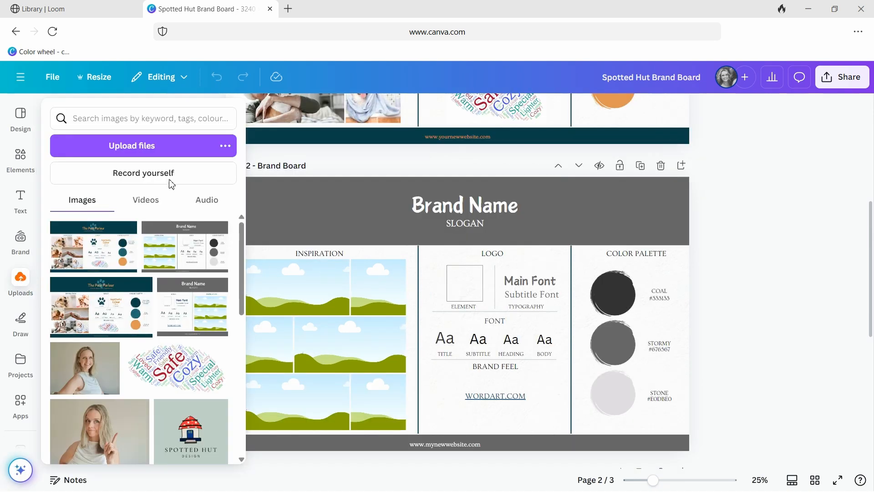
left_click(20, 157)
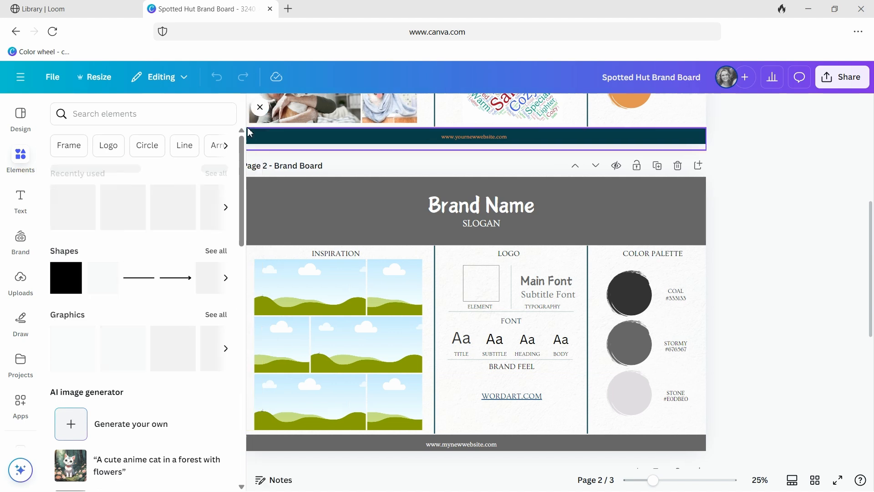
type("dog grooming")
key("Return")
left_click(128, 141)
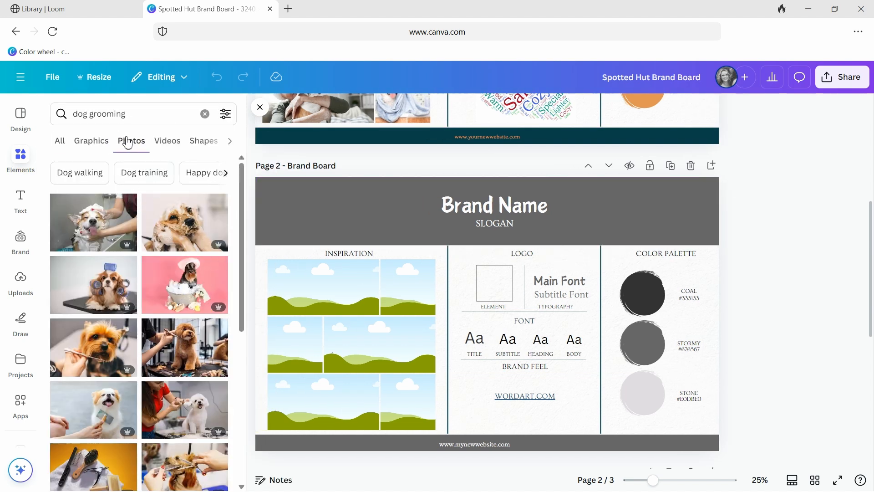
left_click(87, 141)
left_click(128, 144)
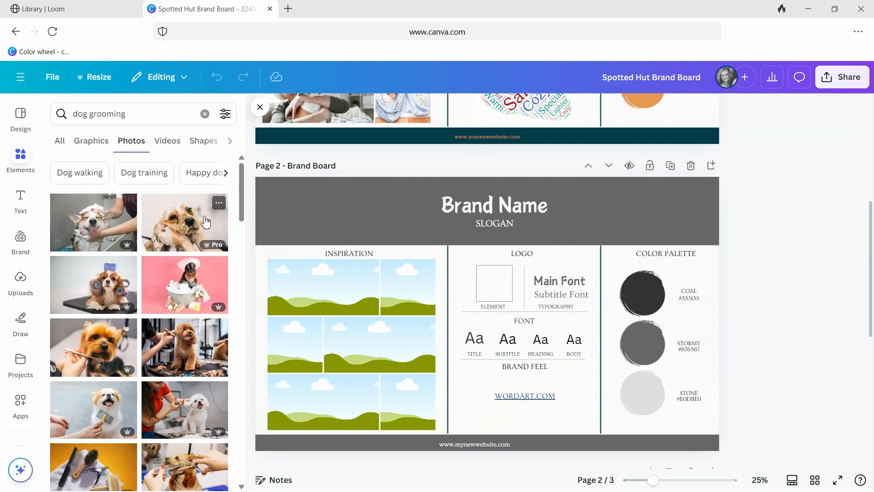
- Place the curly-haired dog grooming photo and the towel-wrapped dog photo in the top row of the Inspiration grid
left_click_drag(183, 228, 321, 278)
scroll(108, 271, "down", 9)
left_click_drag(113, 321, 415, 277)
double_click(415, 277)
key("Escape")
- Fill the Inspiration grid's middle row and bottom-right frame with more dog grooming photos, including the dog bath and the Yorkie
scroll(113, 319, "down", 10)
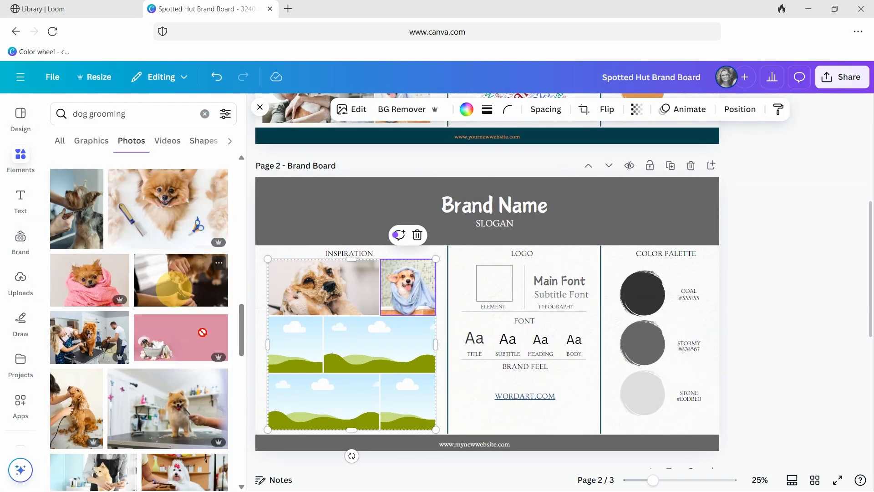
left_click(172, 286)
scroll(173, 319, "down", 5)
left_click(193, 372)
double_click(370, 318)
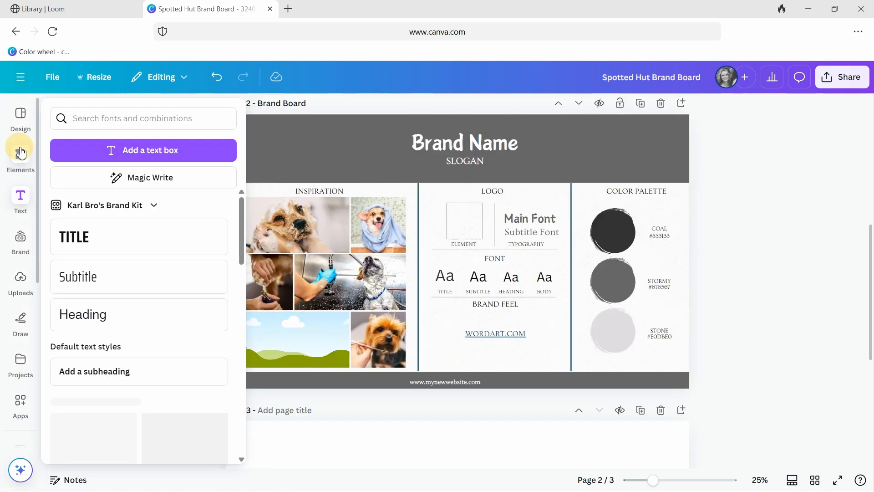
- Search for "pet dog" photos and place the paw-in-hand photo in the middle-left frame and the woman with two dogs in the bottom-left frame
triple_click(91, 114)
type("pet dog")
key("Return")
scroll(167, 290, "down", 5)
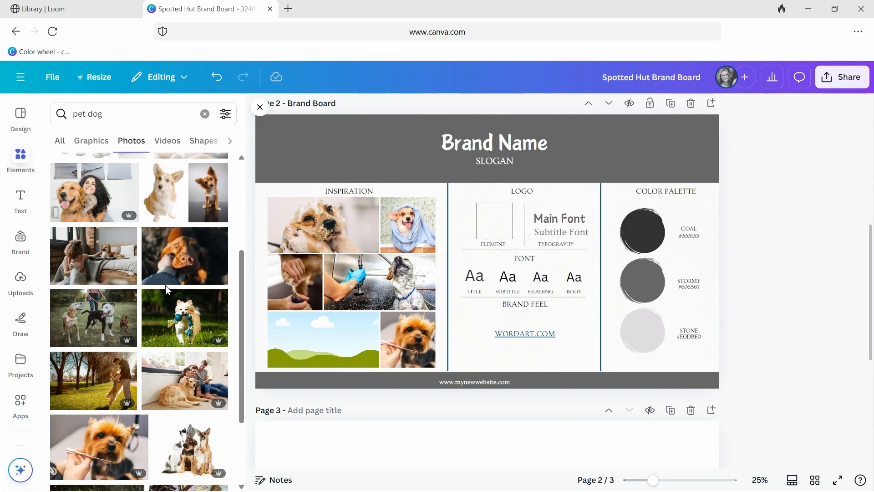
scroll(167, 289, "down", 10)
left_click_drag(174, 258, 291, 282)
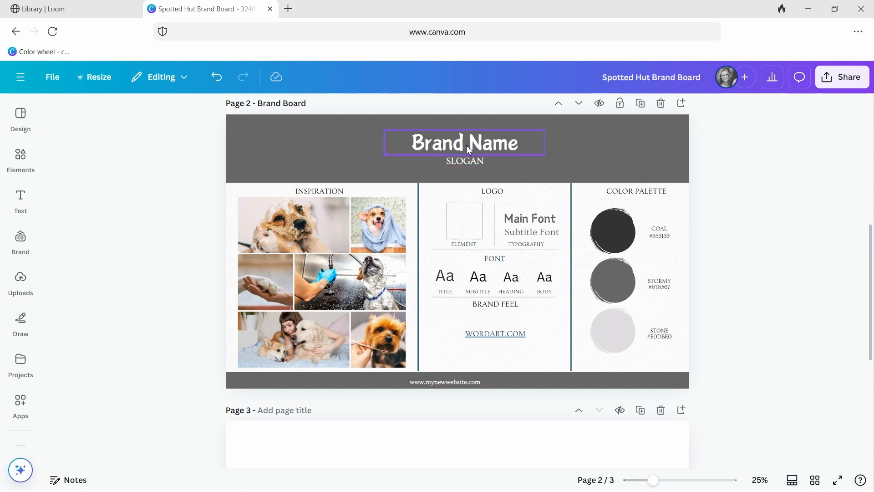
- Set the border weight of the square Element placeholder in the Logo section to 0
left_click(466, 221)
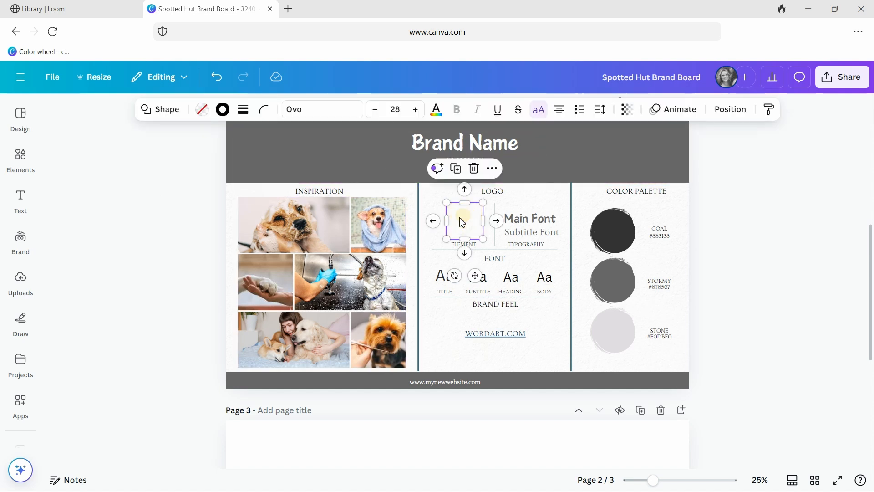
left_click(244, 109)
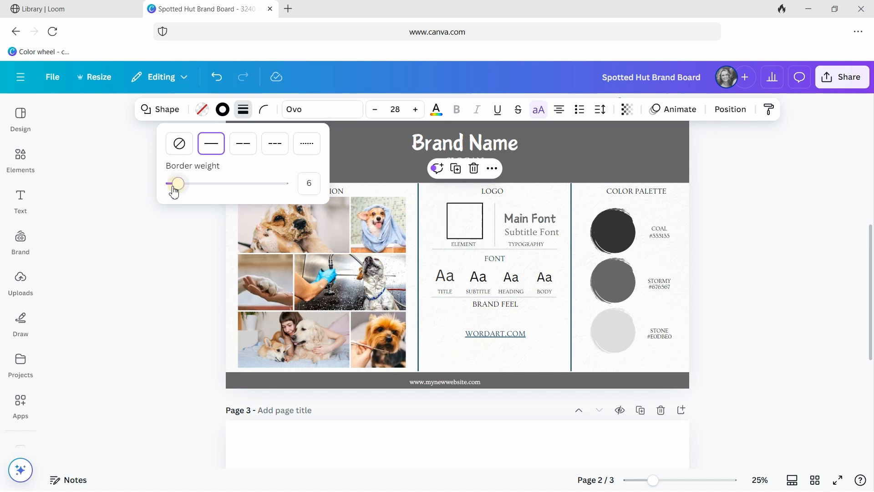
left_click_drag(172, 184, 141, 189)
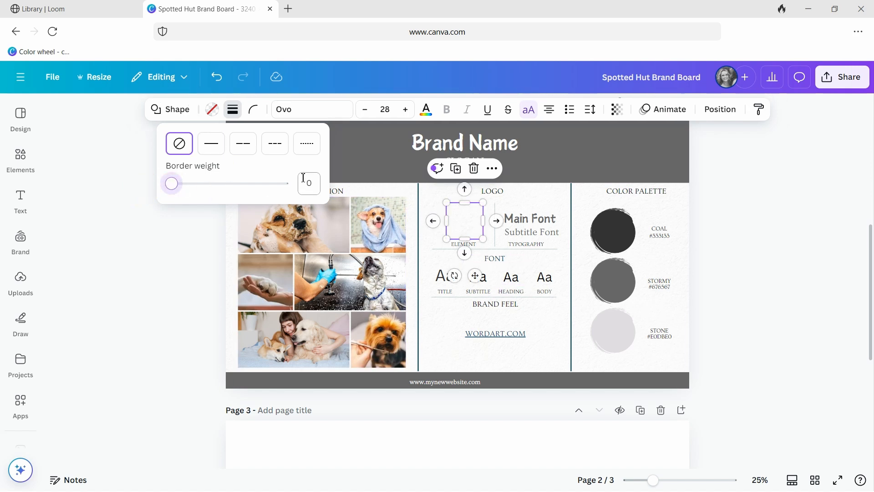
left_click(212, 109)
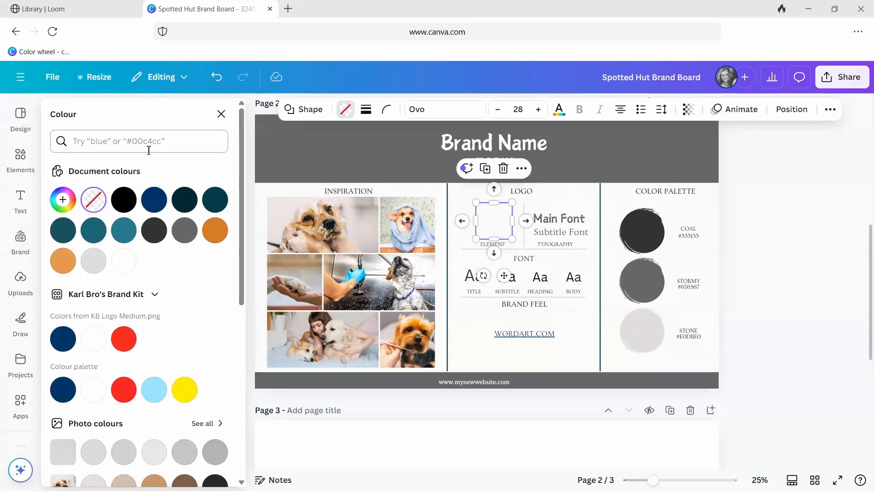
left_click(220, 114)
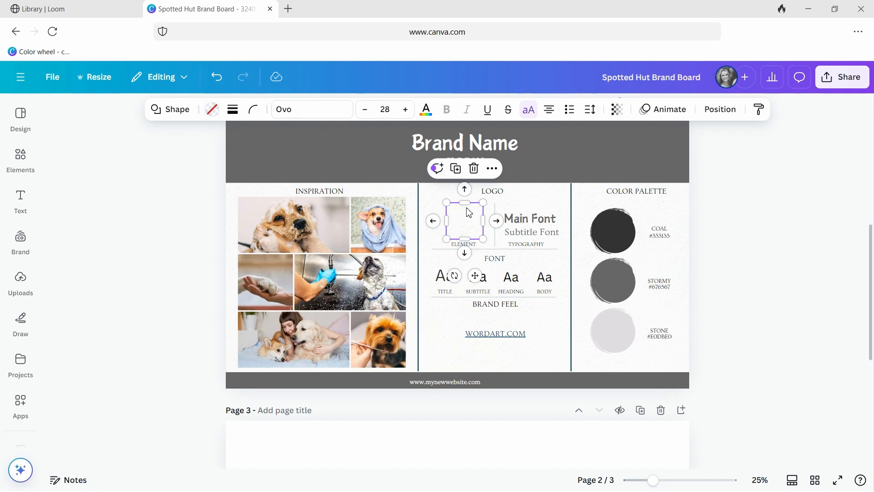
- Search the graphics elements for "dog paw"
left_click(24, 157)
left_click(137, 113)
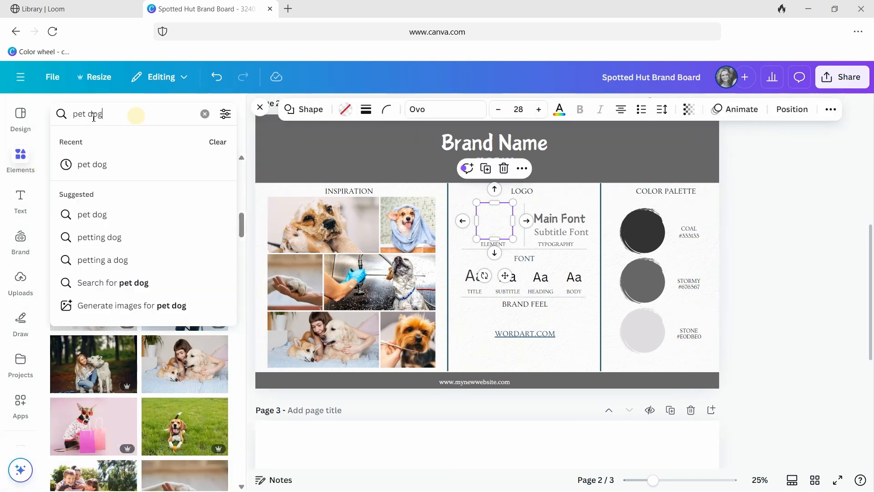
type("dog paw")
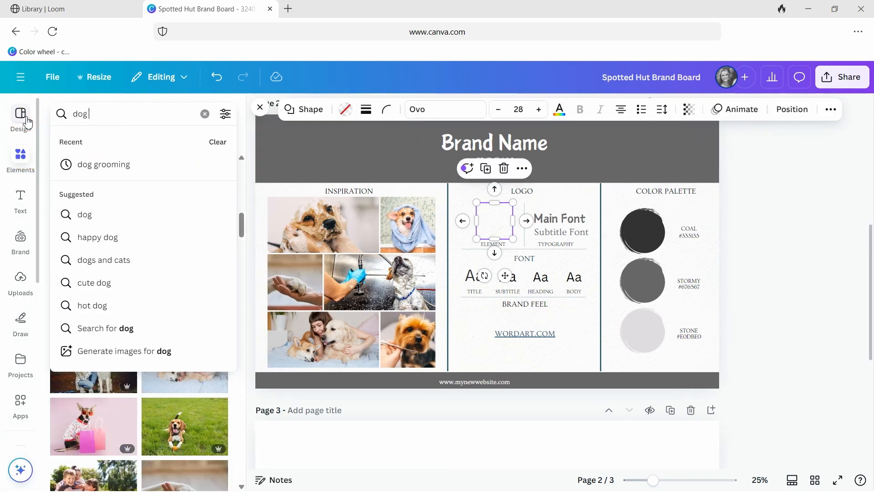
key("Return")
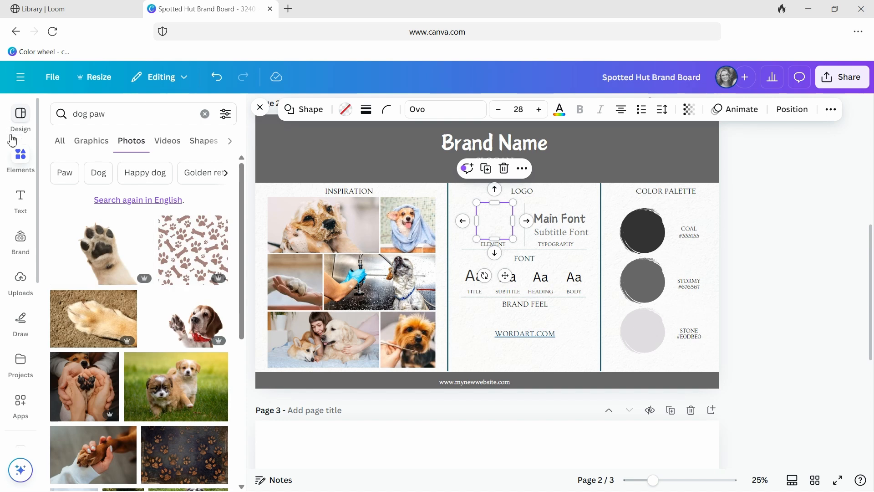
left_click(90, 141)
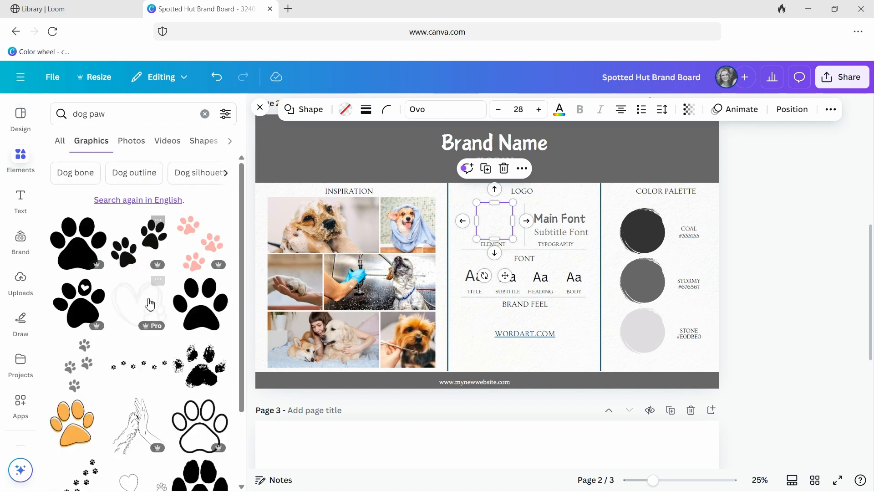
- Add the solid black rough-edged paw graphic and shrink it to fit the Element placeholder in the Logo section
scroll(182, 324, "down", 3)
scroll(183, 324, "down", 1)
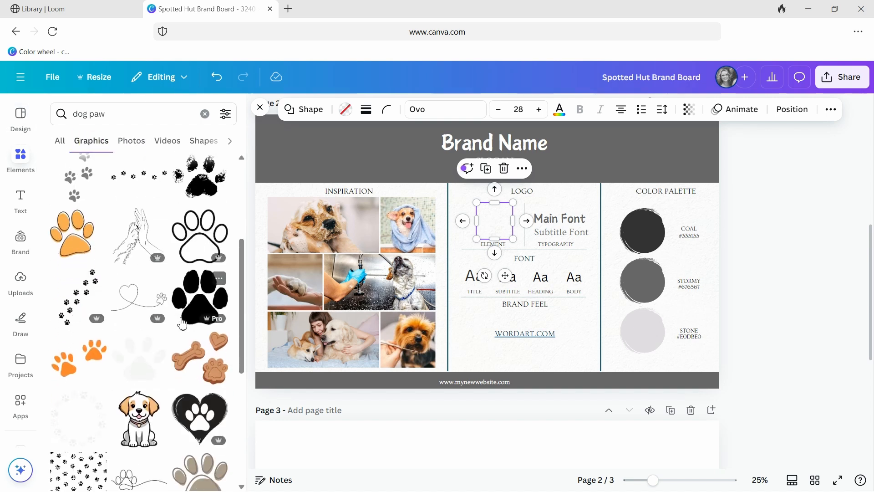
left_click(196, 286)
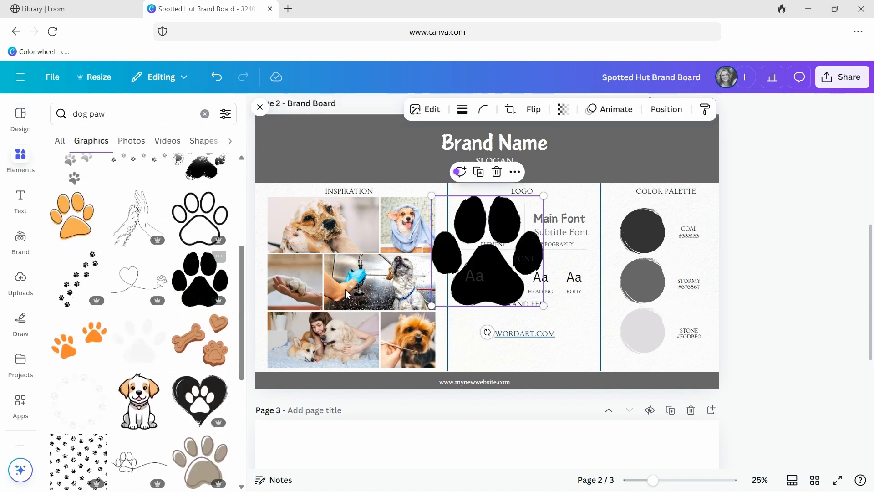
left_click(483, 281)
key("ctrl+z")
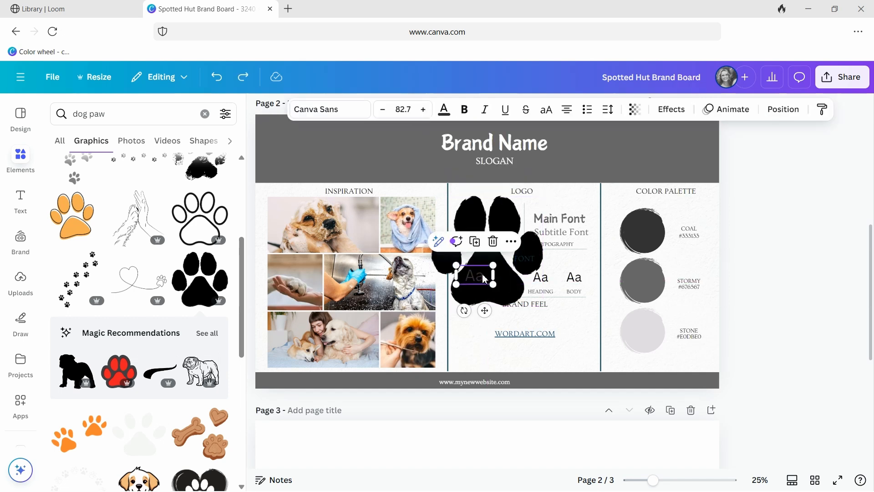
left_click(477, 218)
left_click_drag(544, 306, 493, 225)
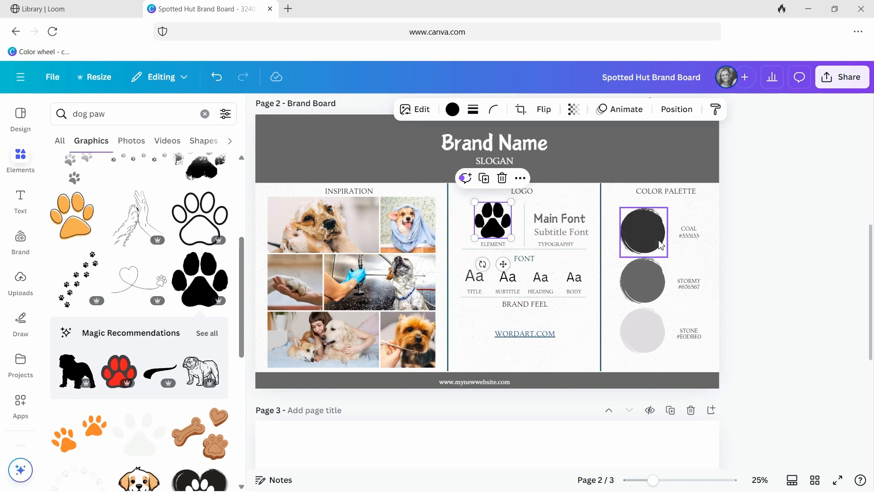
left_click(793, 159)
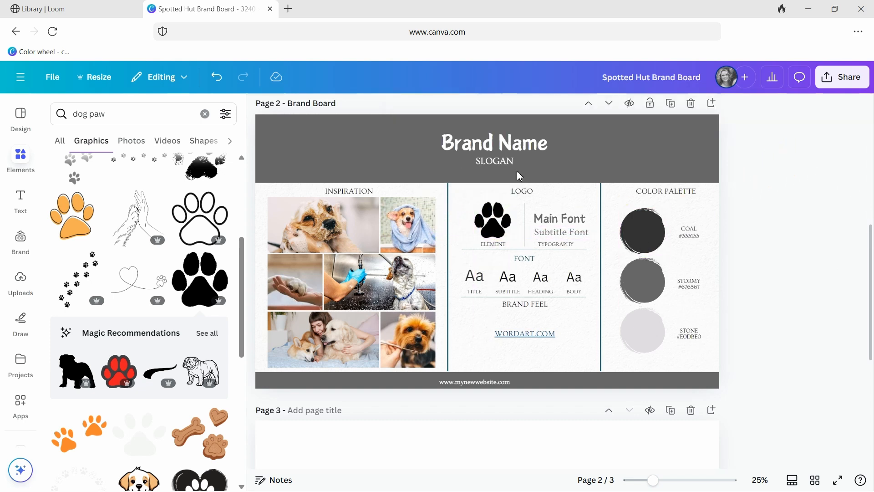
- Replace the Brand Name heading on page 2 with "The Paw Parlour"
left_click(492, 147)
left_click(492, 146)
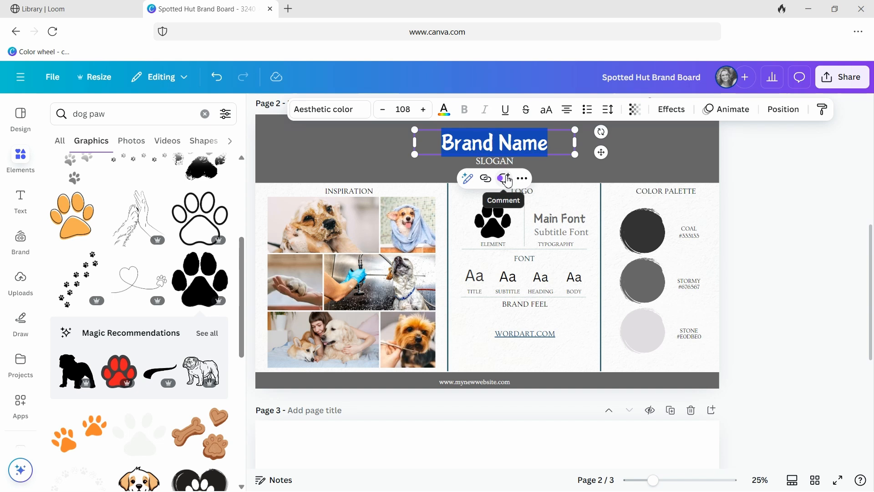
type("The")
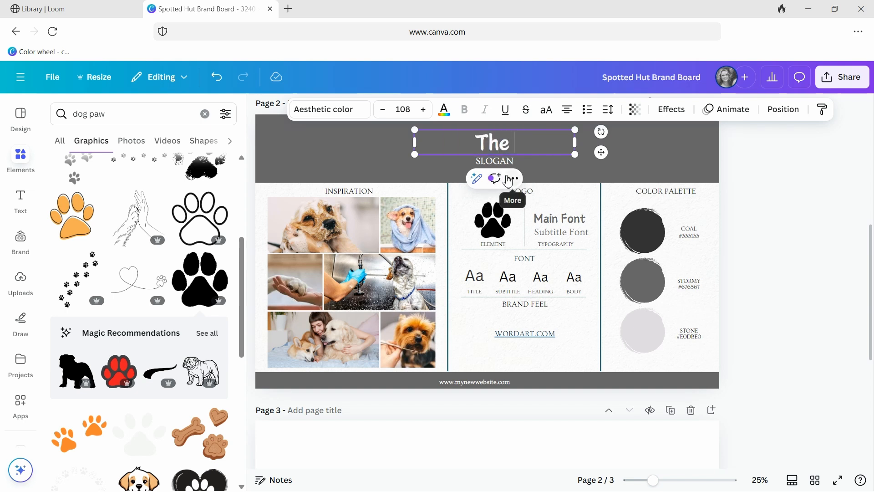
type(" Paw Parlour")
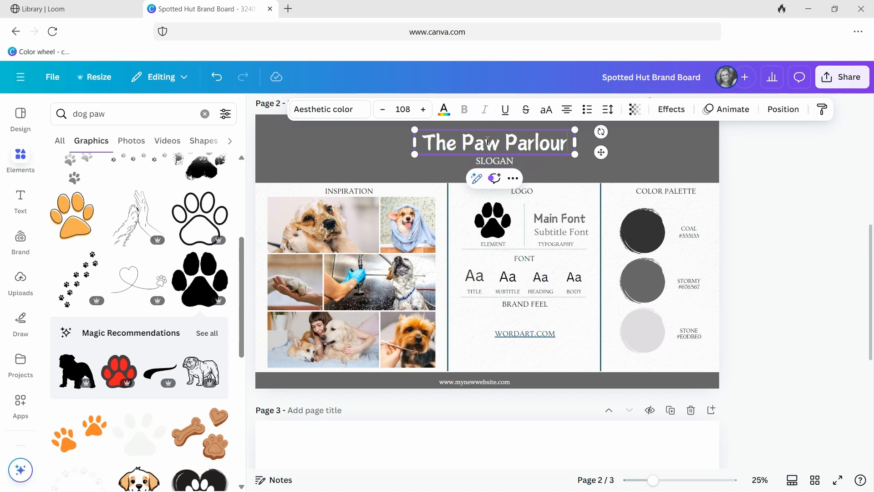
- Replace the slogan with "CALM & FRIENDLY DOG GROOMING" and widen its text box to fit on one line
double_click(498, 162)
type("CALM")
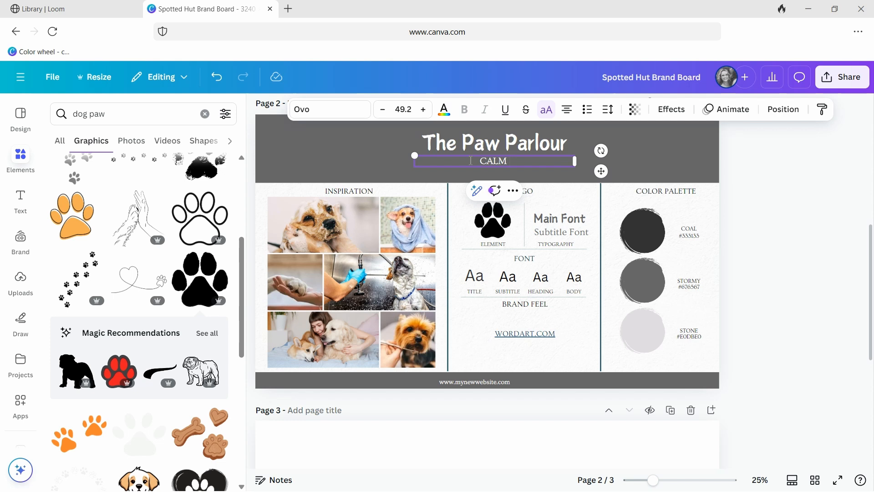
type(" & FRIENDLY")
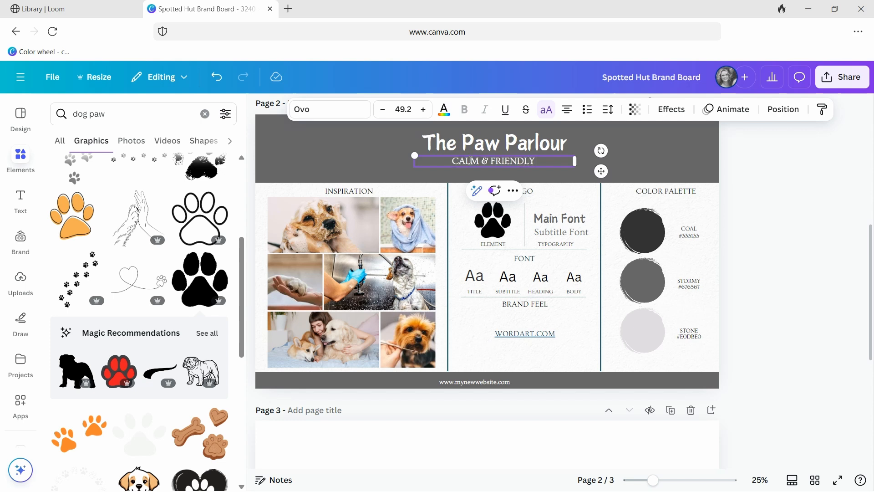
type(" DOG G")
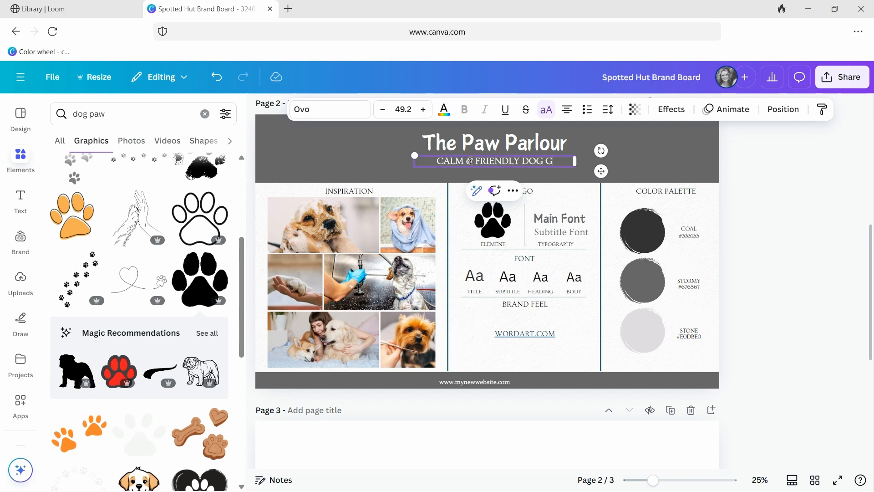
type("ROOMING PAR")
key("BackSpace")
key("BackSpace")
key("BackSpace")
key("BackSpace")
key("BackSpace")
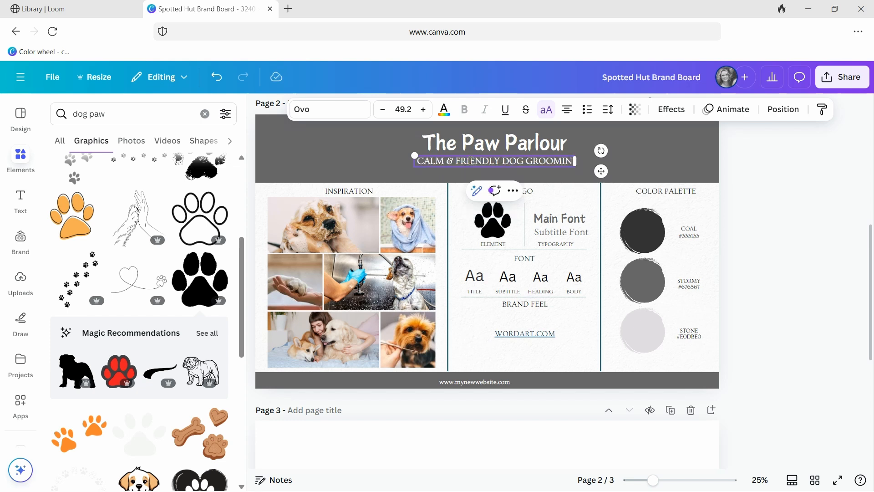
type("G")
left_click_drag(575, 168, 587, 164)
- Check the brand name's font and replace the "Main Font" sample in the Logo section with "Aesthetic Colour"
left_click(469, 144)
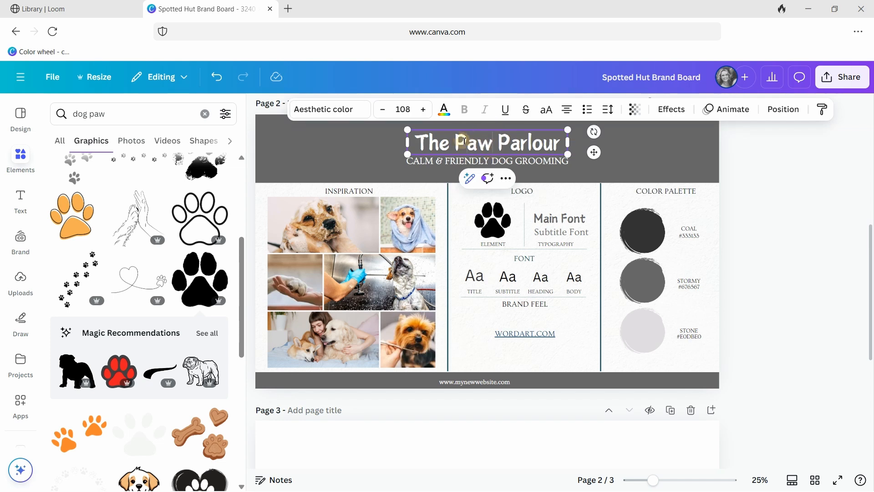
left_click_drag(474, 144, 492, 145)
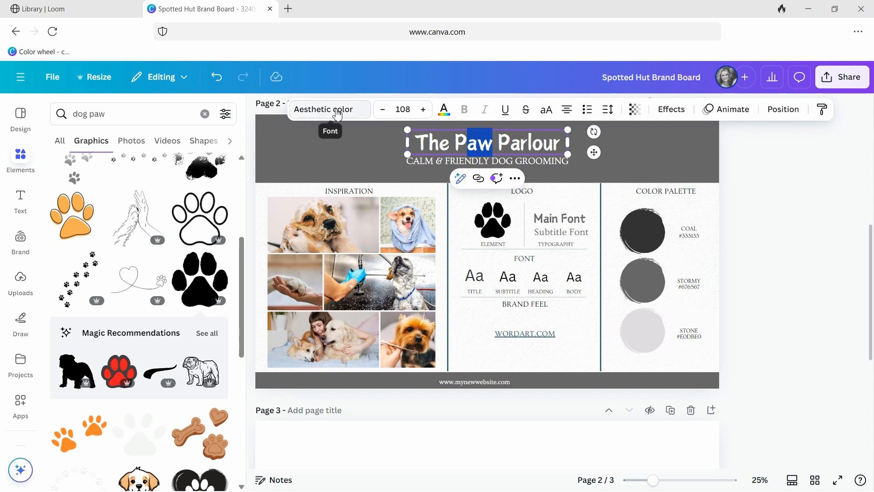
double_click(551, 219)
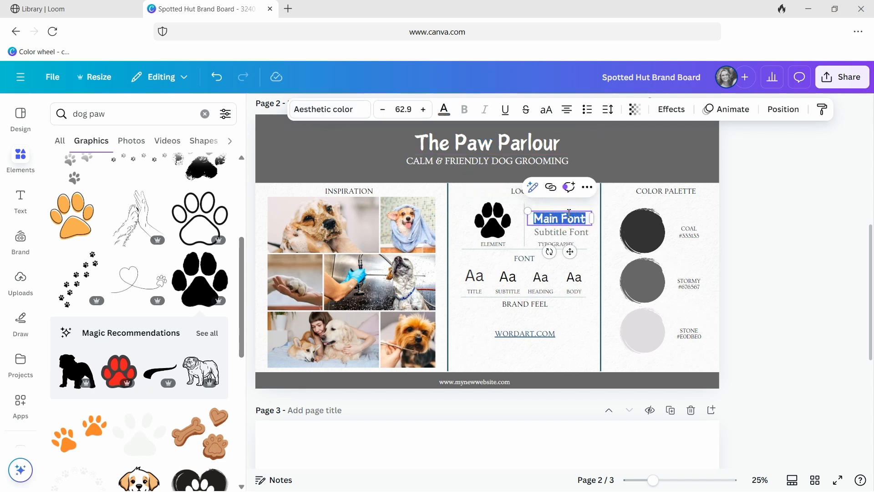
type("Aes")
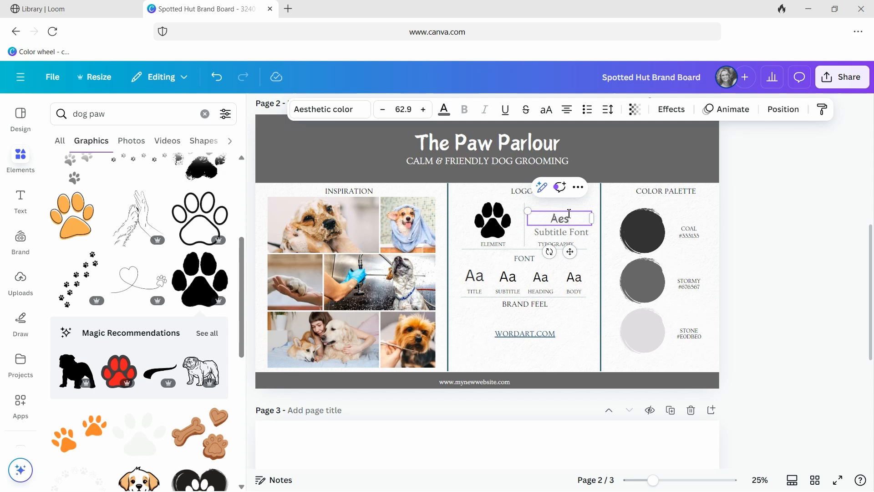
type("thetic Colour")
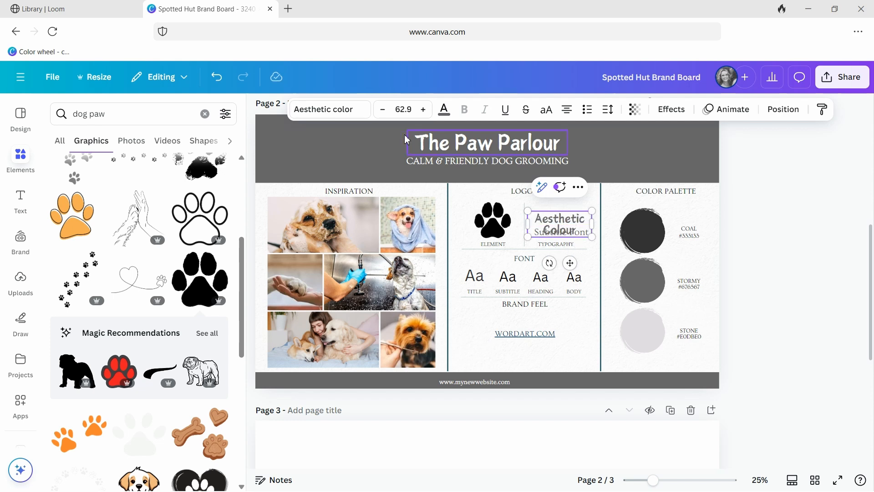
- Shrink the "Aesthetic Colour" text slightly and move it up so both lines sit above the subtitle sample
left_click(383, 109)
left_click(383, 110)
left_click(382, 110)
left_click(383, 109)
left_click(383, 110)
left_click(383, 110)
left_click(383, 110)
mouse_move(570, 259)
left_mouse_down()
mouse_move(570, 242)
mouse_move(571, 249)
left_mouse_up()
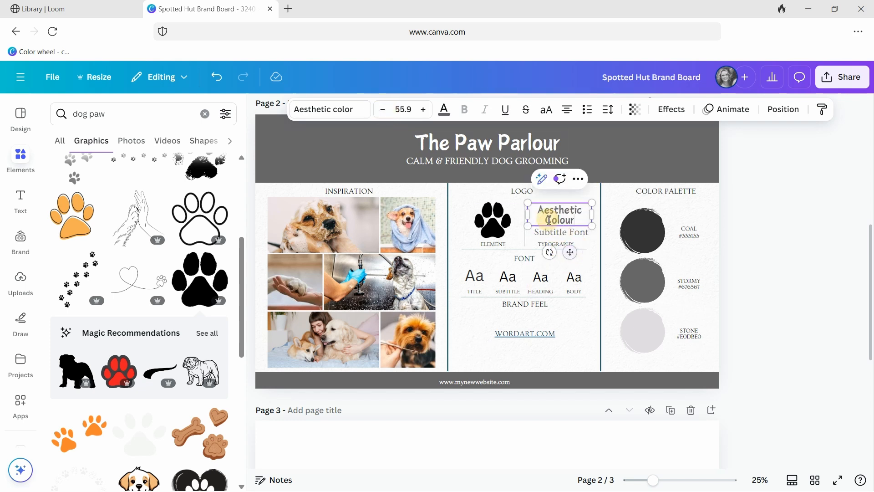
left_click(424, 109)
left_click(424, 109)
left_click(424, 110)
left_click(424, 110)
- Change the font of the slogan "CALM & FRIENDLY DOG GROOMING" to Poppins
double_click(556, 233)
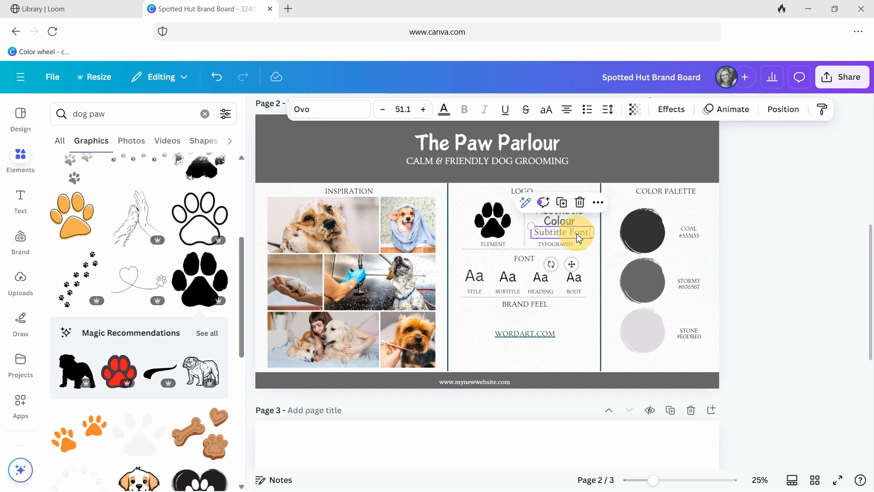
left_click(479, 163)
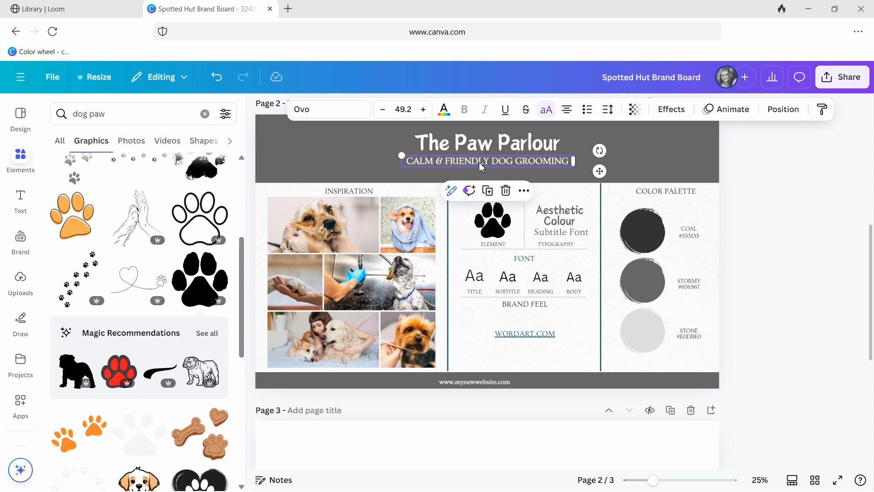
left_click(494, 159)
double_click(496, 162)
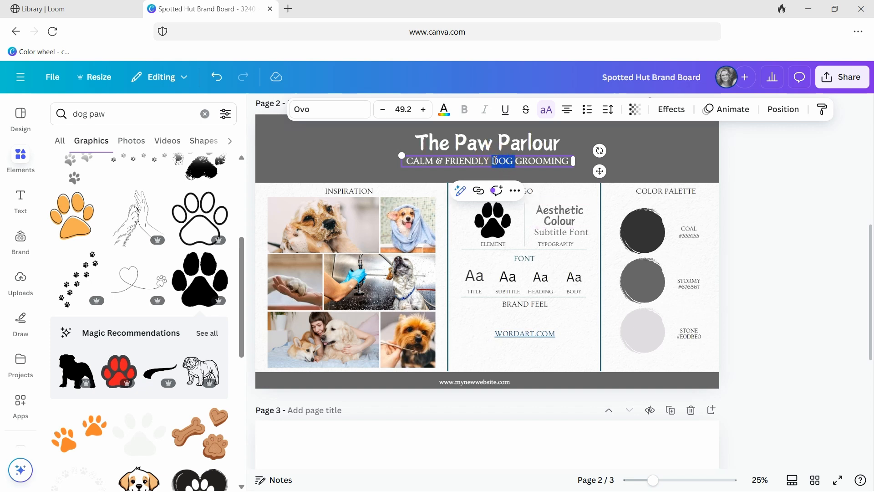
triple_click(495, 161)
left_click(363, 113)
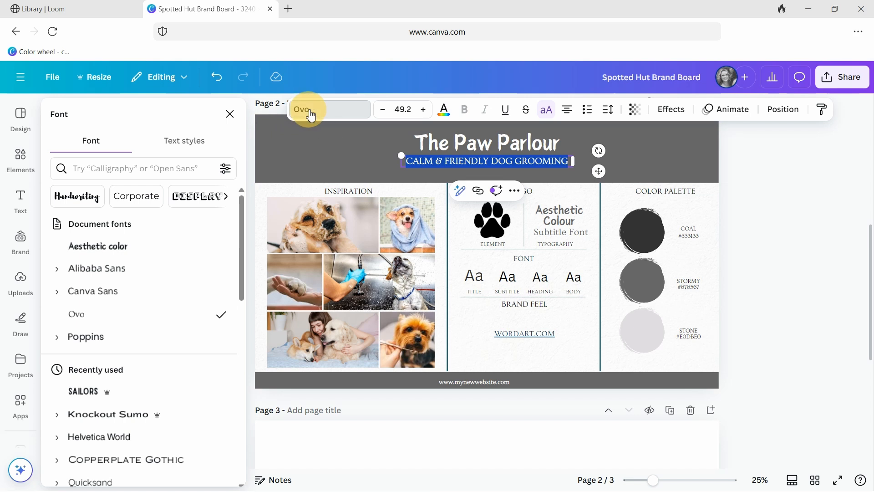
left_click(229, 114)
left_click(303, 111)
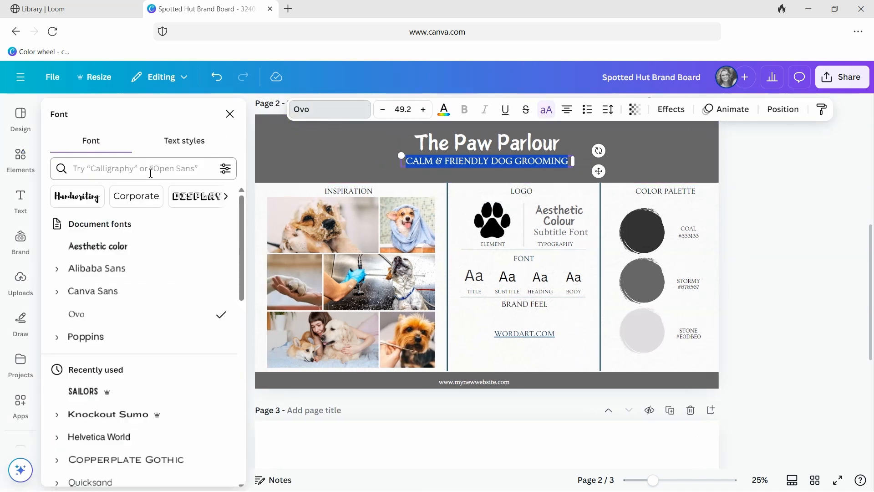
left_click(218, 167)
left_click(60, 169)
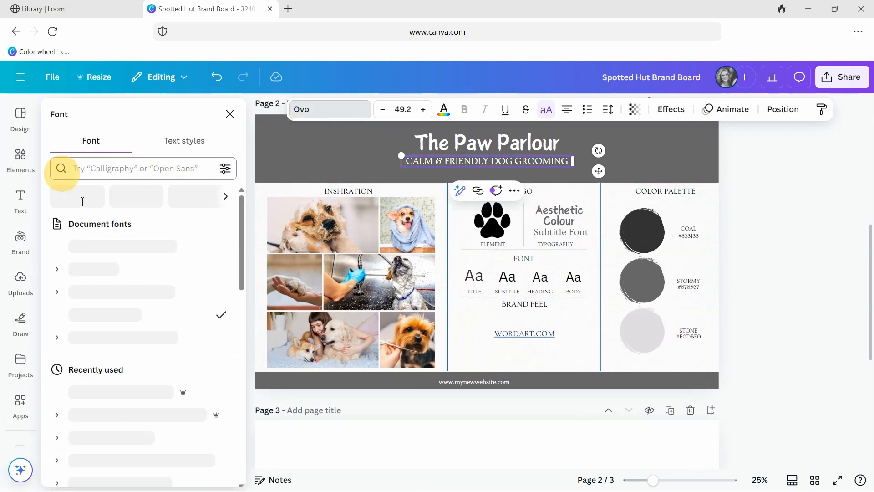
left_click(87, 336)
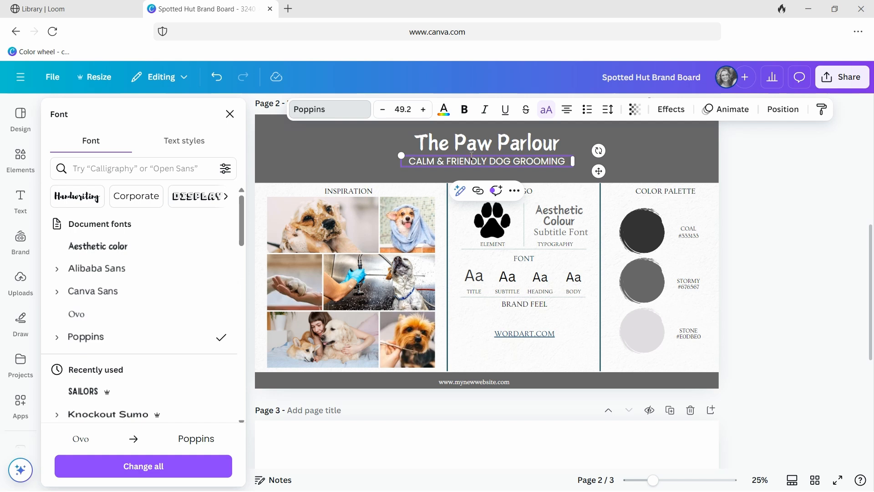
- Replace the "Subtitle Font" sample in the Logo section with "Poppins"
left_click(569, 239)
double_click(571, 233)
type("Poppins")
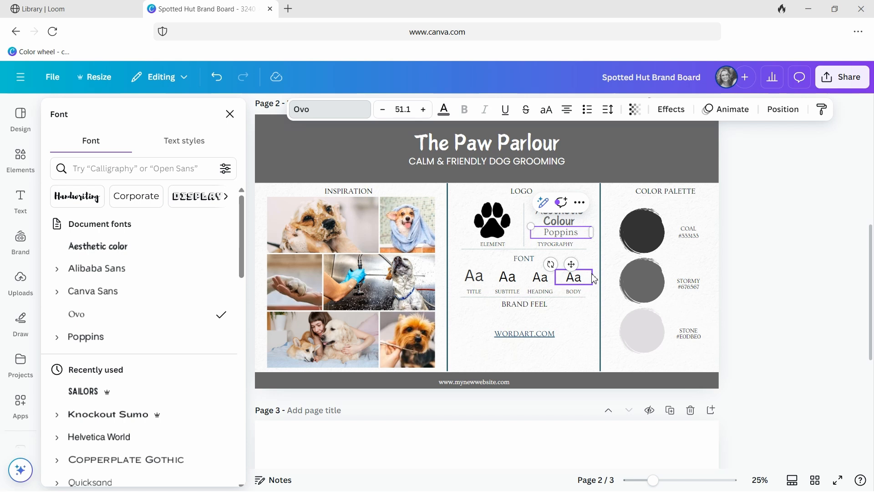
- Align the "Aesthetic Colour", "Poppins" and "Typography" text boxes to a common centre
left_click(574, 239)
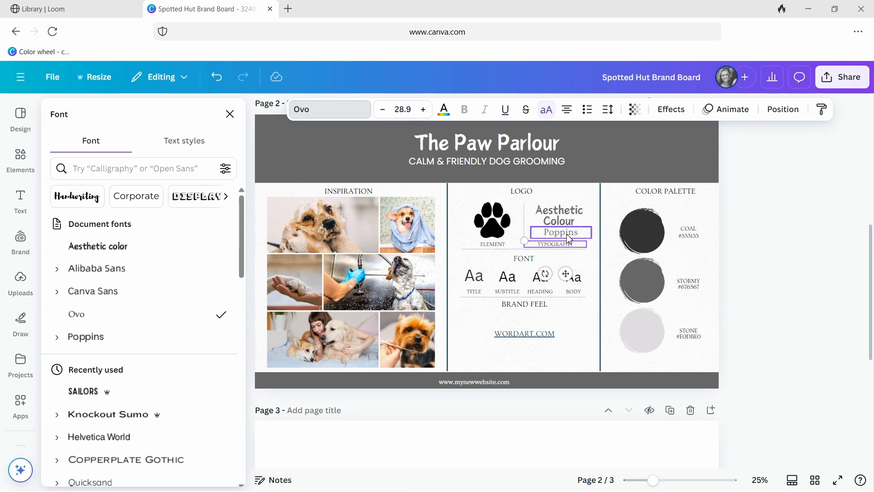
left_click(574, 232, "shift")
left_click(575, 217, "shift")
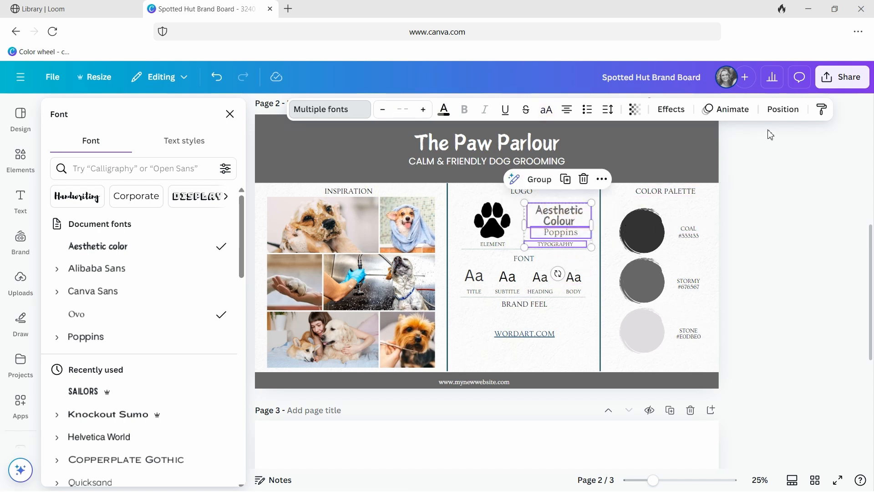
left_click(783, 109)
left_click(171, 281)
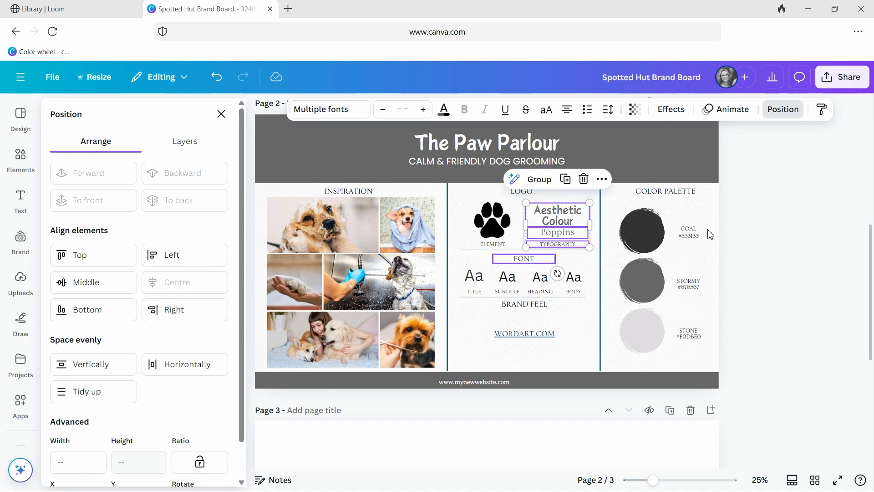
left_click(769, 220)
left_click(742, 211)
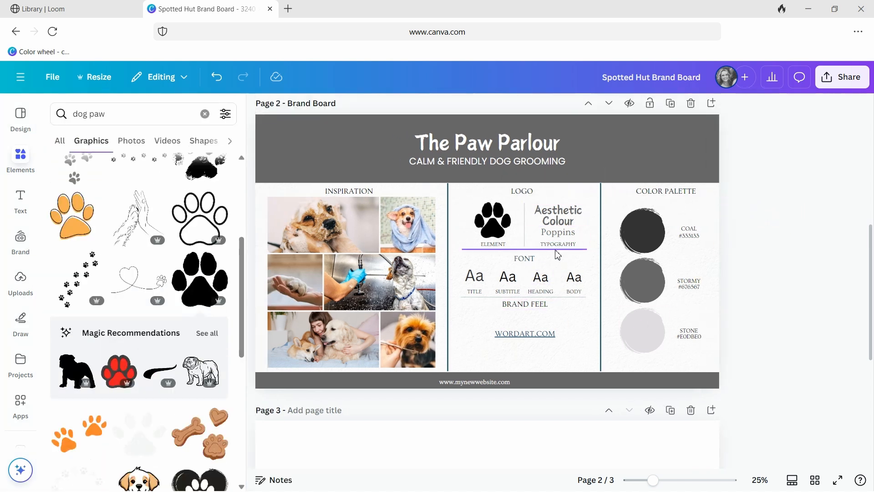
- Set the Title sample in the Font section to Aesthetic color and the Subtitle sample to Poppins
double_click(474, 275)
left_click(355, 117)
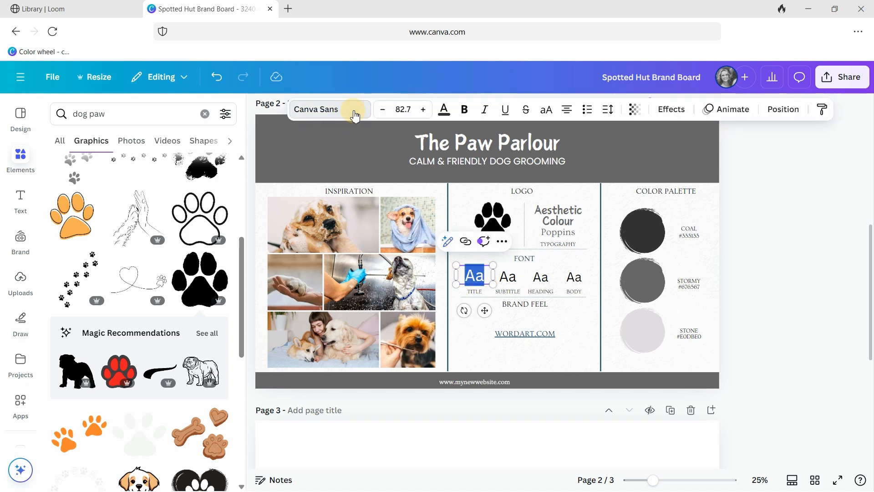
left_click(134, 248)
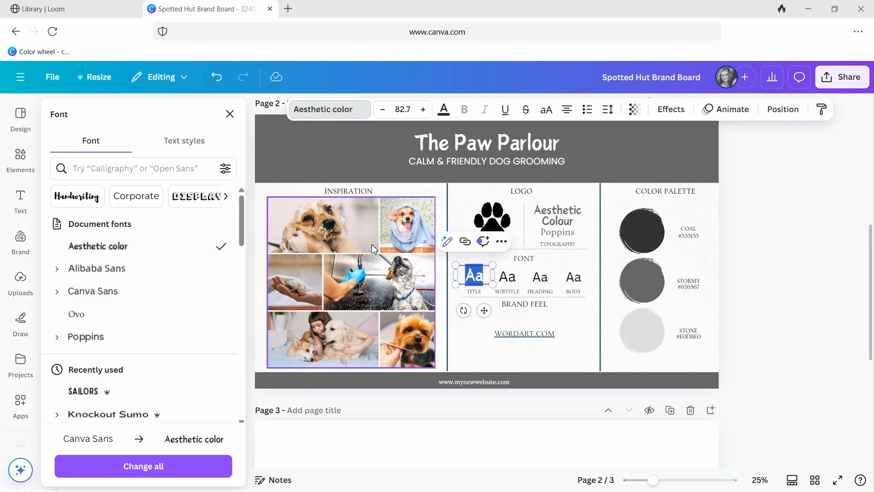
double_click(515, 282)
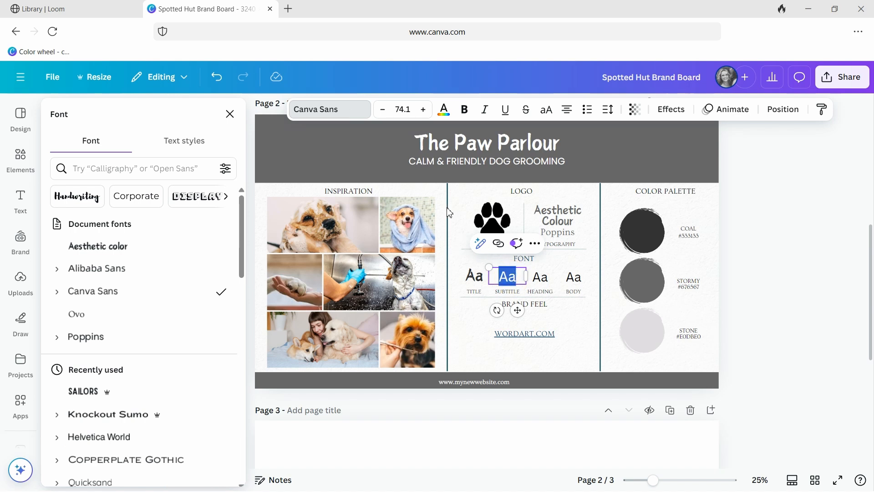
left_click(86, 336)
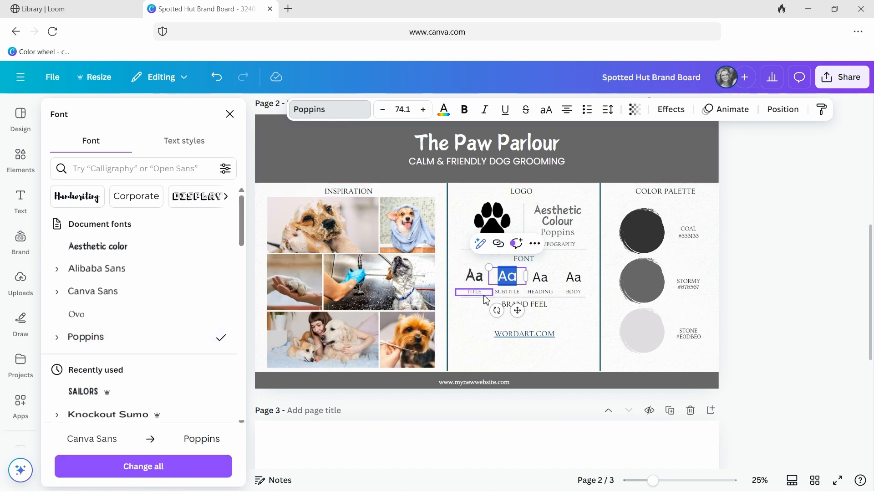
- Set the Heading sample in the Font section to the Ovo font
left_click(541, 279)
left_click(541, 279)
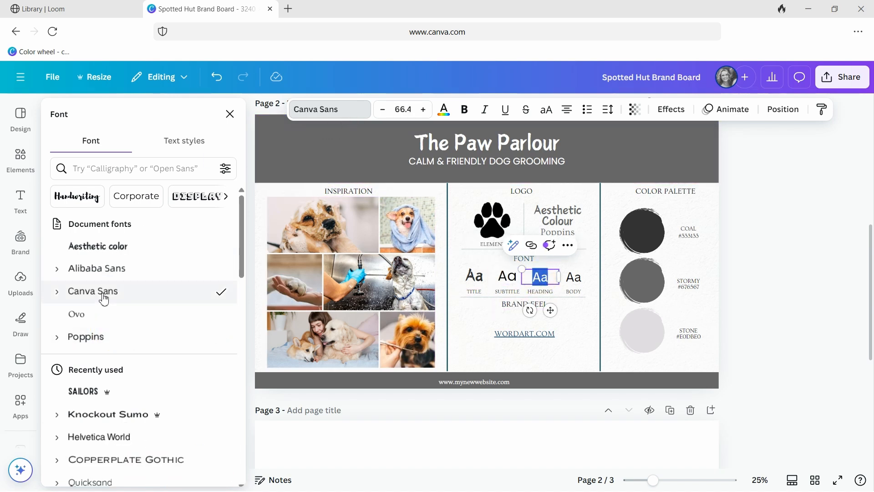
left_click(91, 314)
left_click(575, 279)
left_click(575, 279)
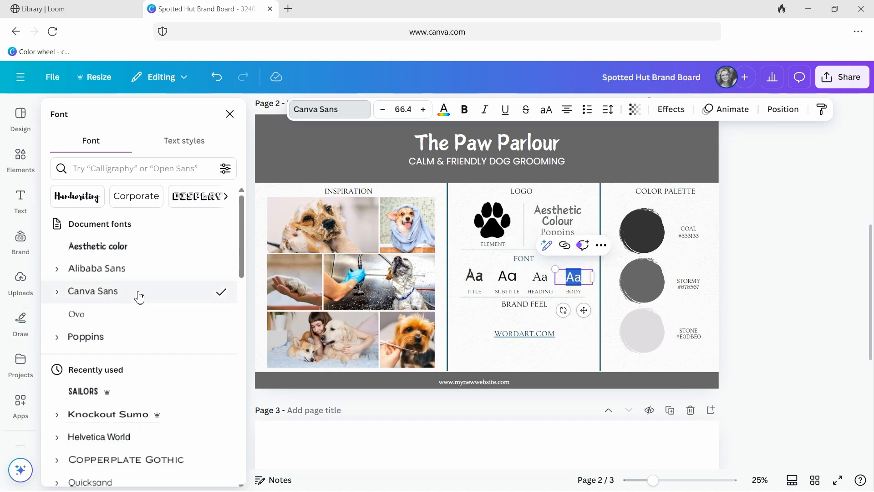
left_click(575, 277)
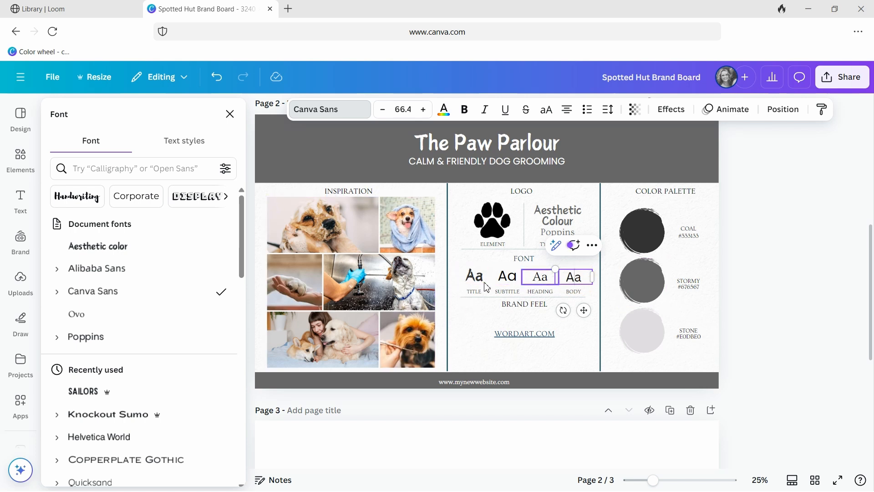
left_click(747, 204)
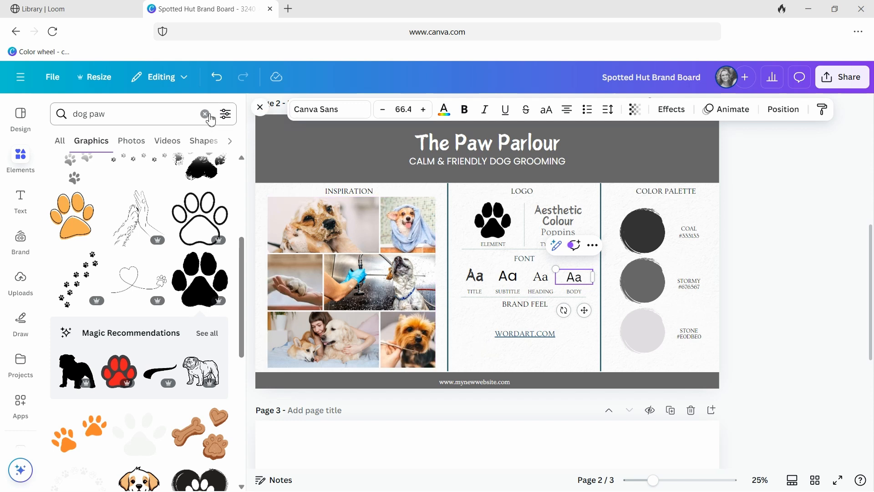
- Follow the WordArt.com link under Brand Feel and start a new word cloud in the WordArt editor
left_click(268, 112)
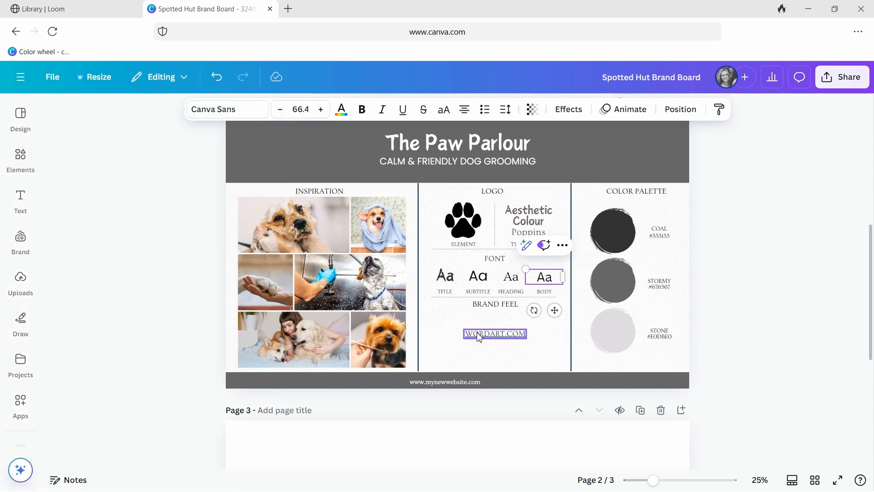
left_click(479, 339)
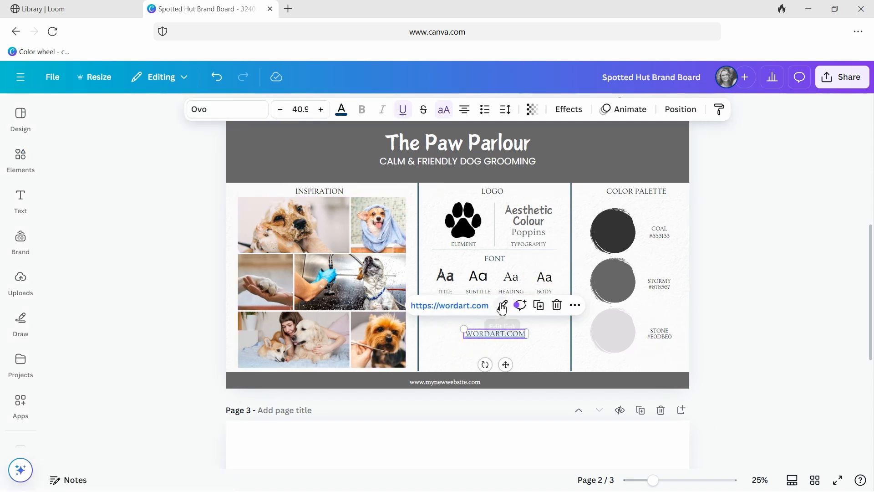
double_click(484, 335)
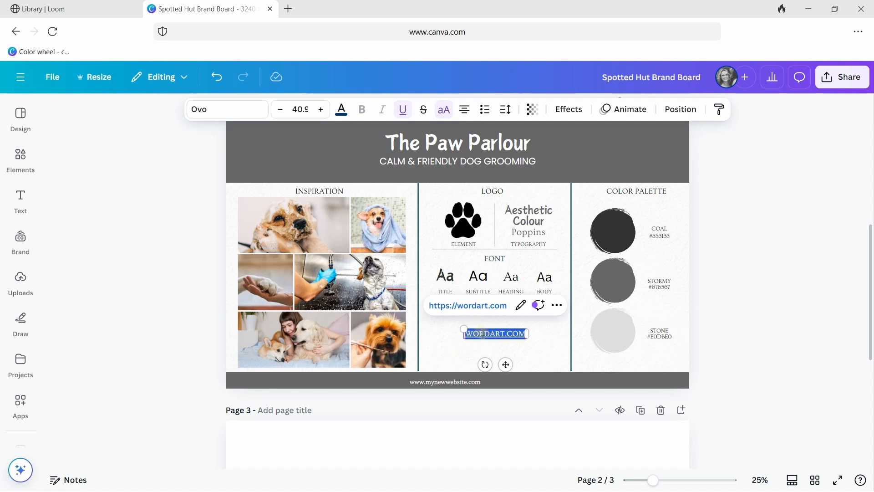
left_click(531, 348)
left_click(512, 339)
left_click(451, 307)
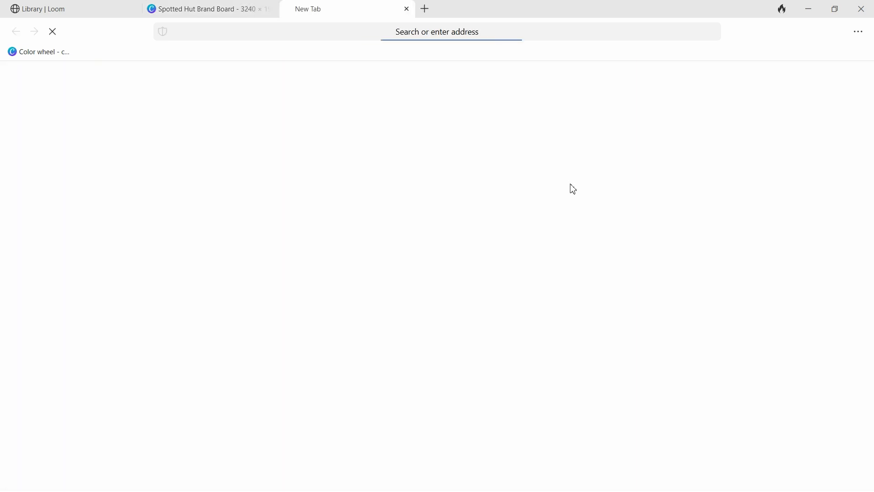
left_click(589, 86)
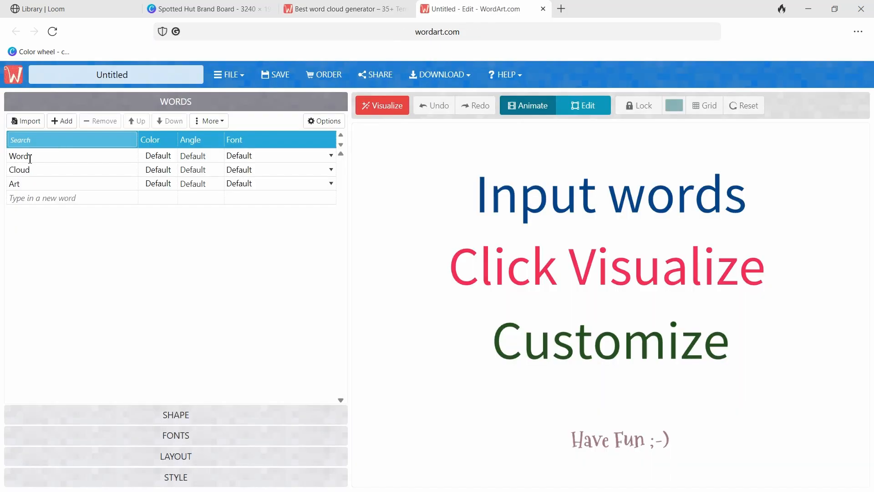
- Replace the three placeholder words in the word list with safe, Friendly and warm
double_click(33, 156)
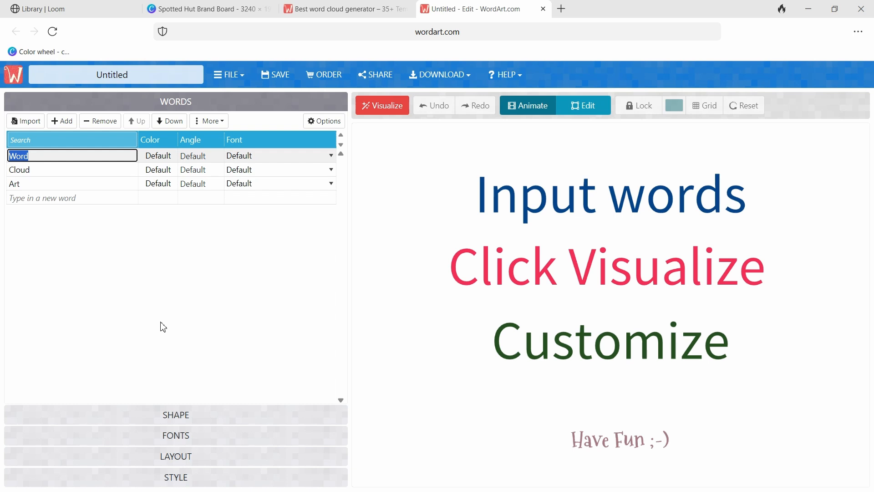
key("Tab")
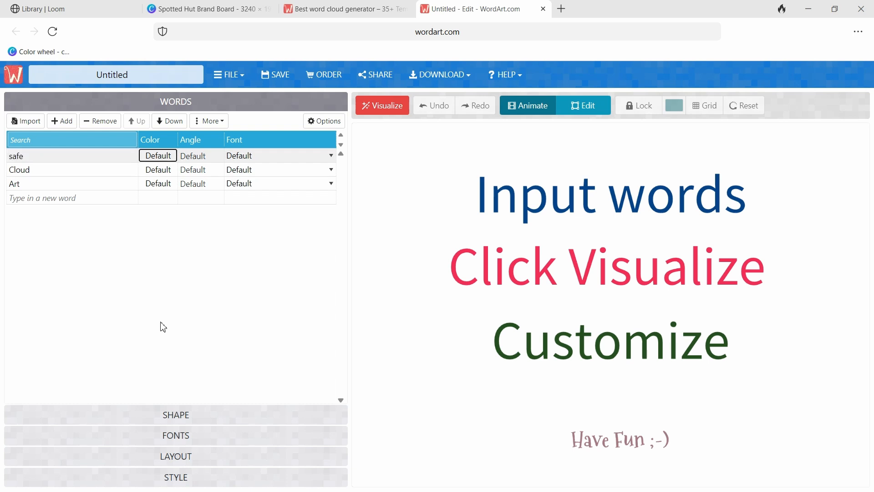
double_click(49, 171)
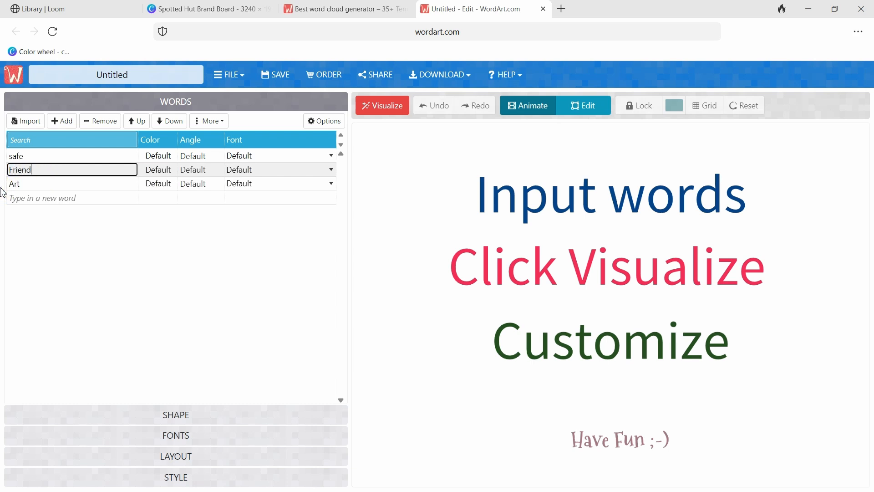
left_click(39, 184)
key("BackSpace")
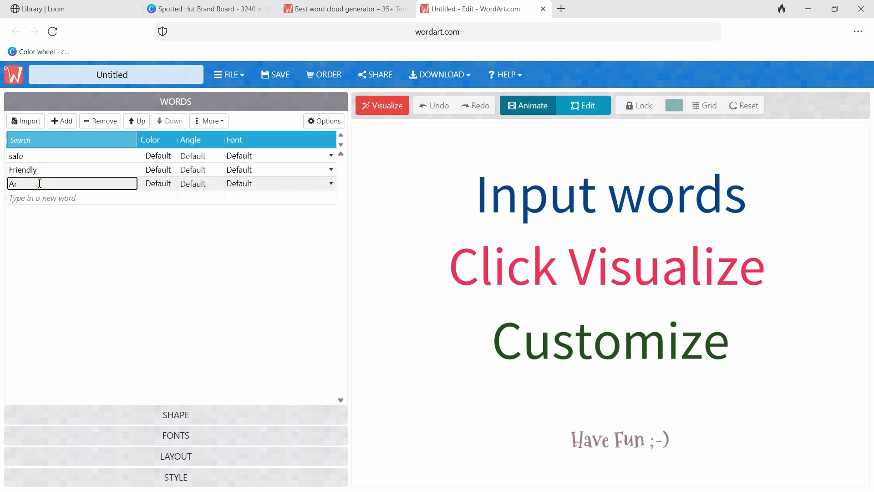
type("warm")
key("Return")
- Add the words Clean, Lighter, Pampered, Special, Welcome and Relaxed to the word list
type("Clean")
key("Return")
type("Lighter")
key("Return")
type("Pamper")
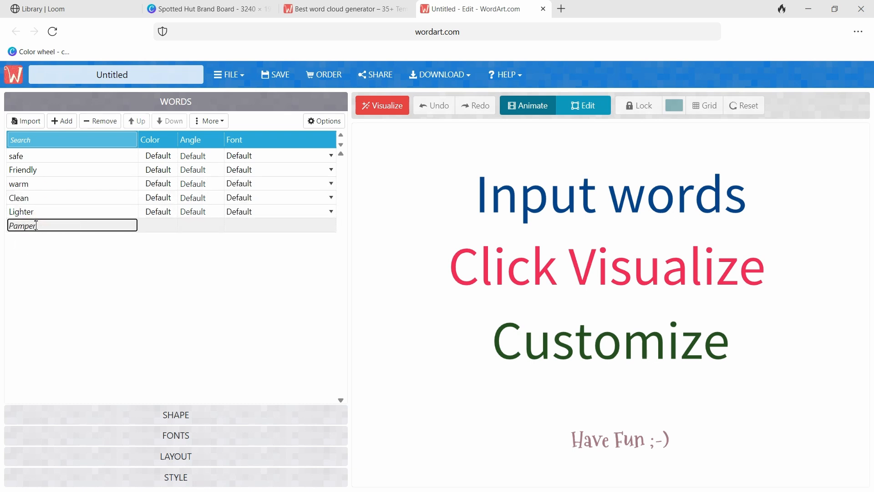
type("ed")
key("Return")
type("Special")
key("Return")
type("Welcome")
key("Return")
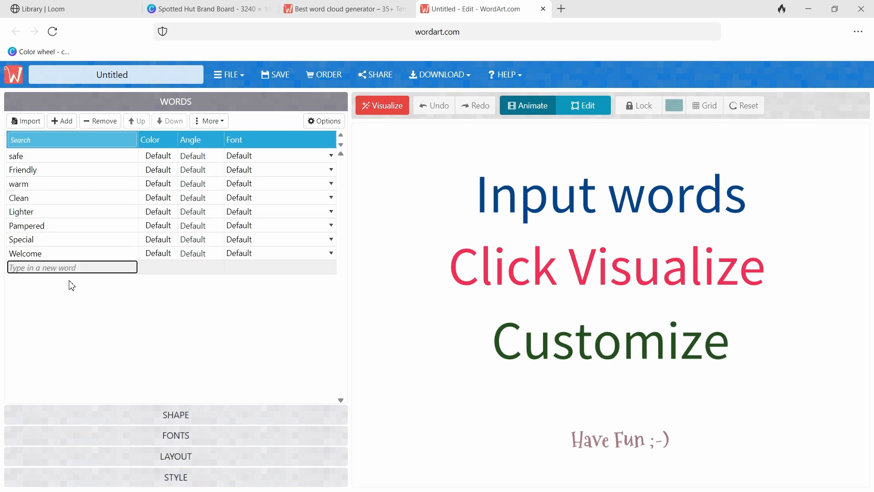
type("Relaxed")
left_click(69, 296)
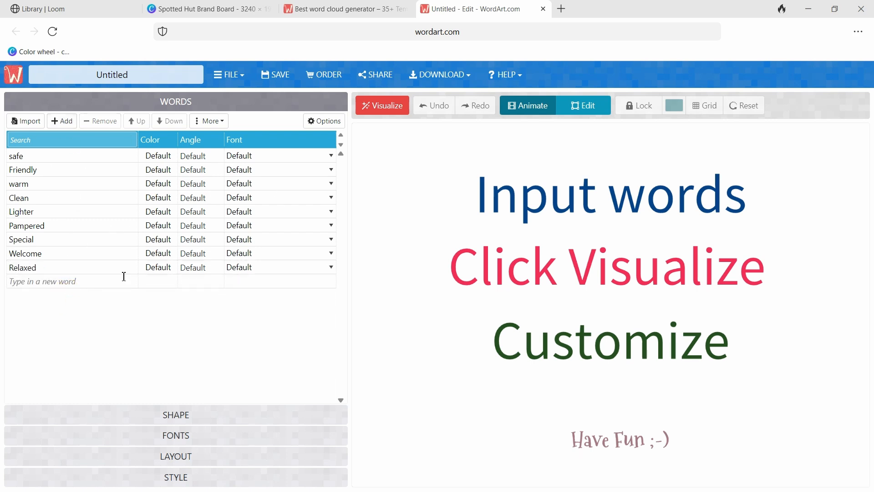
- Visualize the words in the cloud shape and choose a bold serif font for them
left_click(199, 425)
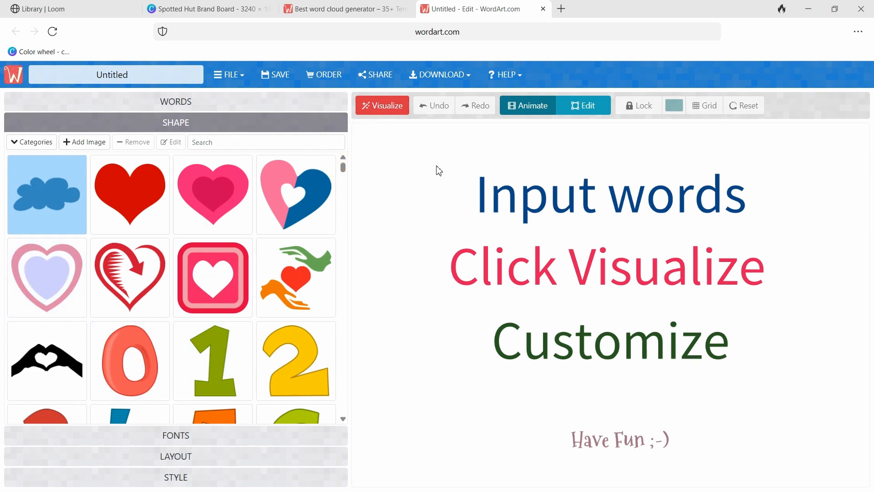
left_click(391, 106)
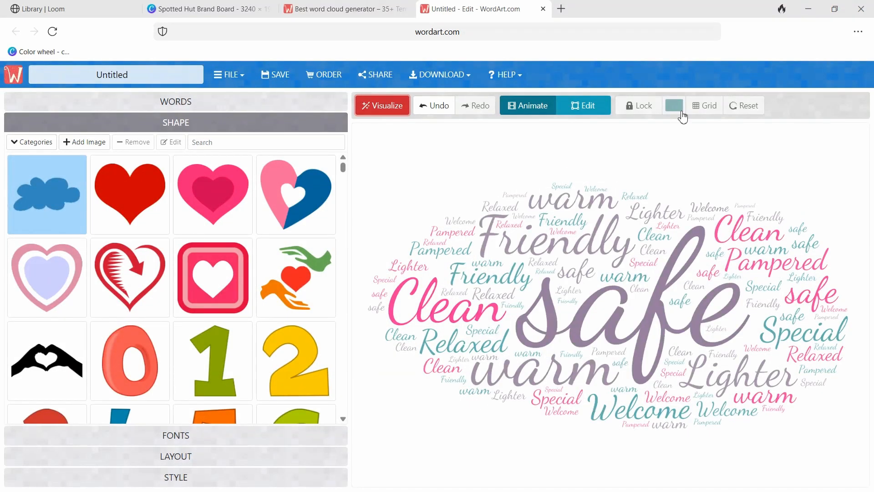
left_click(185, 435)
scroll(68, 286, "down", 5)
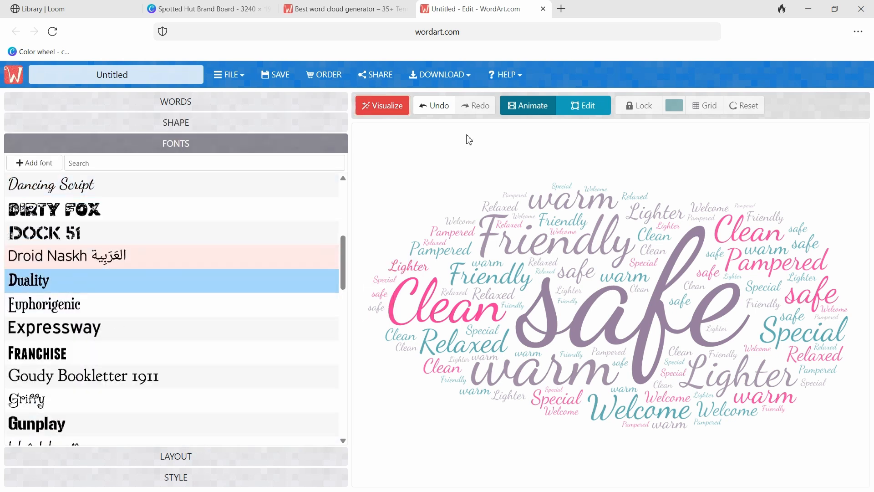
- Give the word cloud a slanted layout and replace the pink and purple palette colours with yellow and dark teal
left_click(163, 456)
left_click(173, 477)
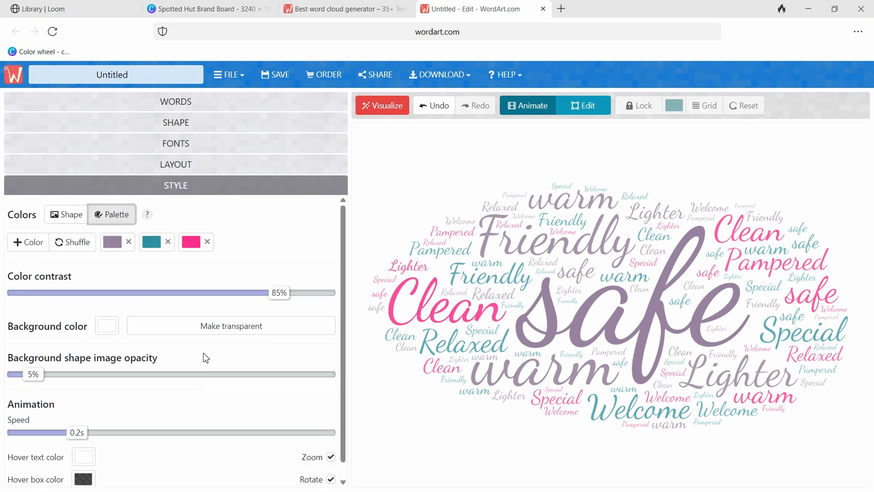
scroll(200, 429, "down", 1)
left_click(191, 242)
left_click(466, 373)
left_click(426, 403)
left_click(113, 242)
left_click(407, 353)
left_click(427, 403)
left_click(196, 101)
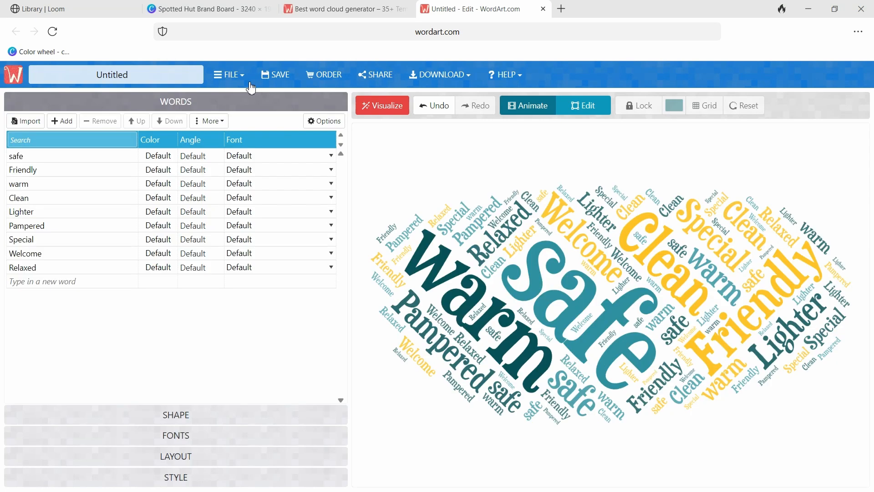
- Download the word cloud as a standard-quality PNG image and check it in the downloads folder
left_click(441, 80)
left_click(448, 113)
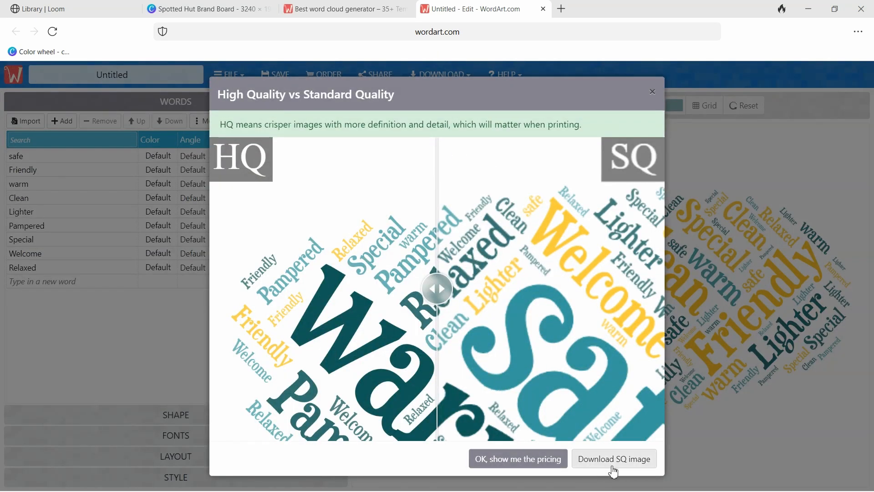
left_click(617, 460)
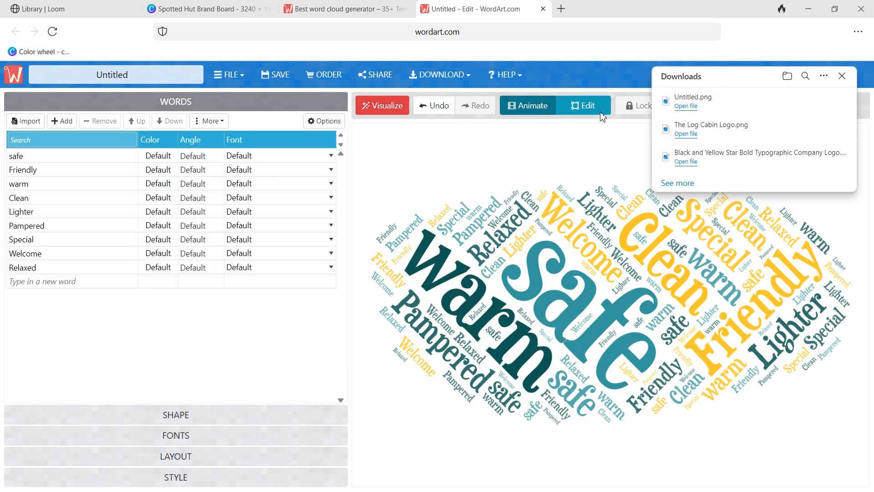
left_click(808, 103)
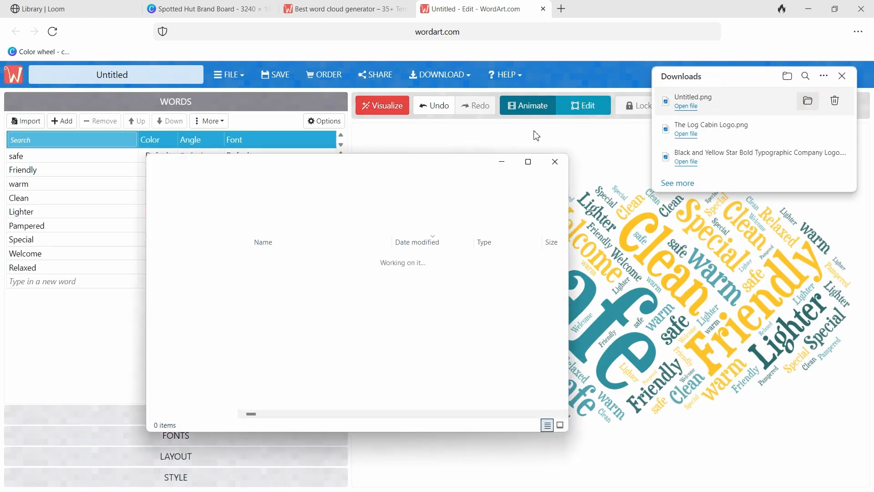
left_click(555, 162)
- Switch to the Canva brand board, delete the WordArt.com text under Brand Feel and upload the downloaded word cloud image
left_click(227, 5)
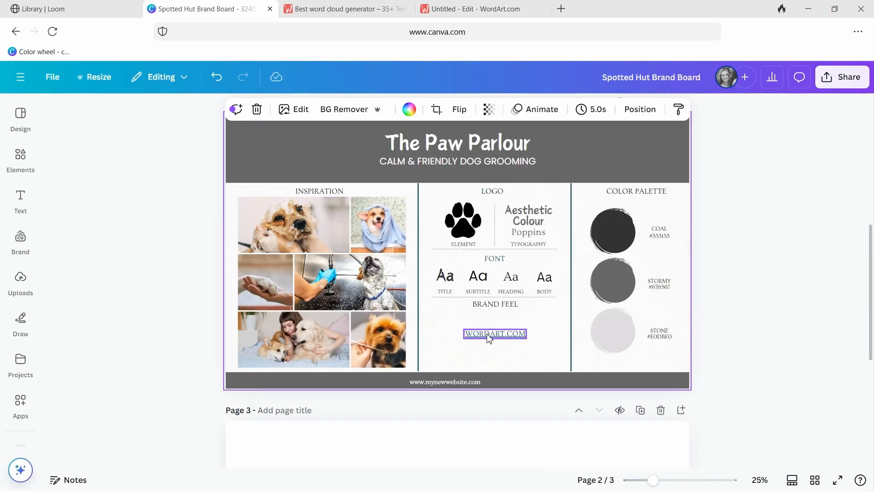
key("Delete")
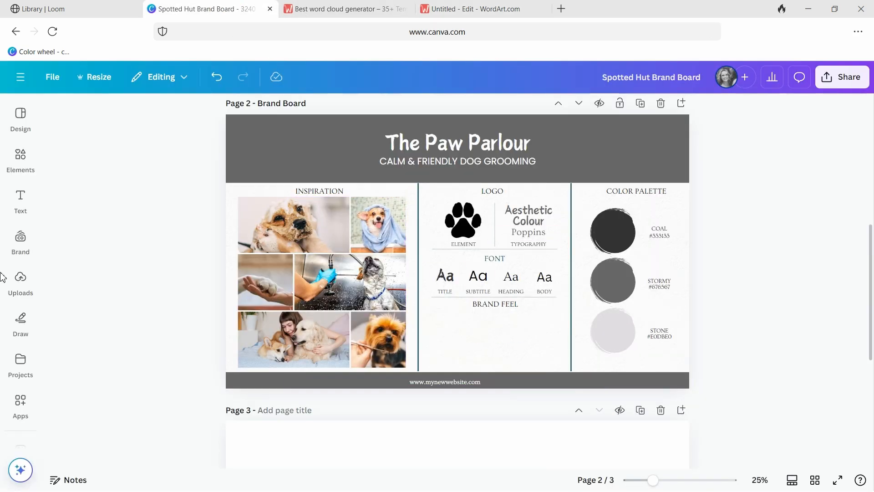
left_click(19, 277)
left_click(114, 145)
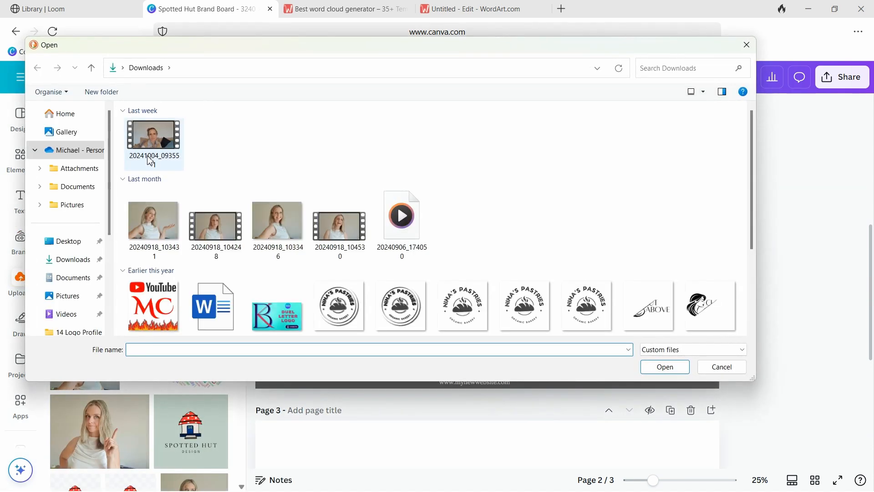
left_click(154, 142)
left_click(664, 367)
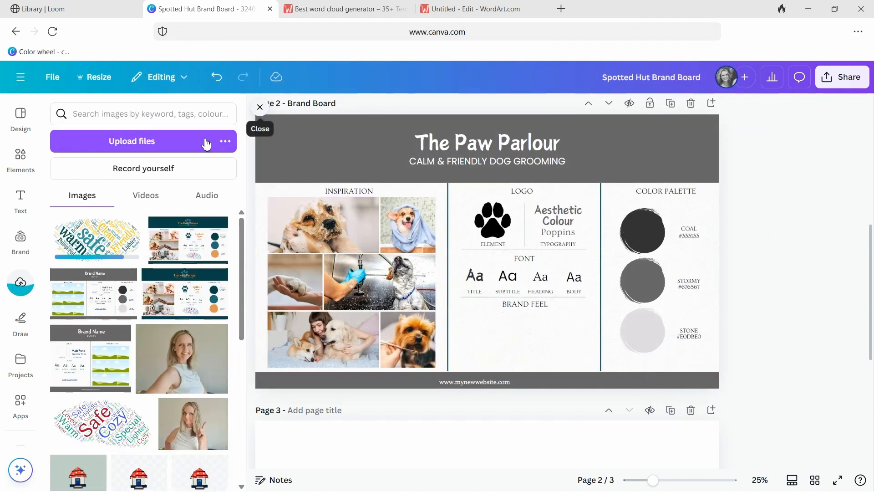
- Add the word cloud to page 2, shrink it and centre it under the Brand Feel heading
left_click(119, 222)
left_click(260, 106)
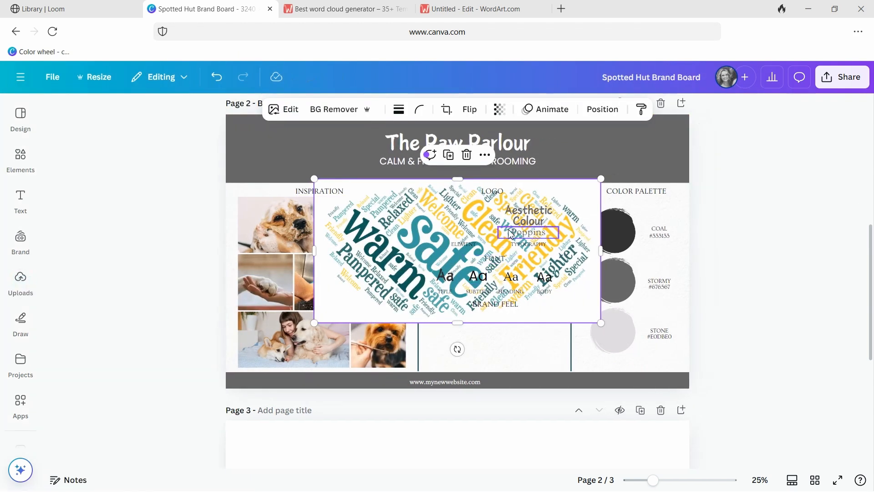
left_click_drag(535, 309, 528, 357)
left_click_drag(307, 226, 469, 311)
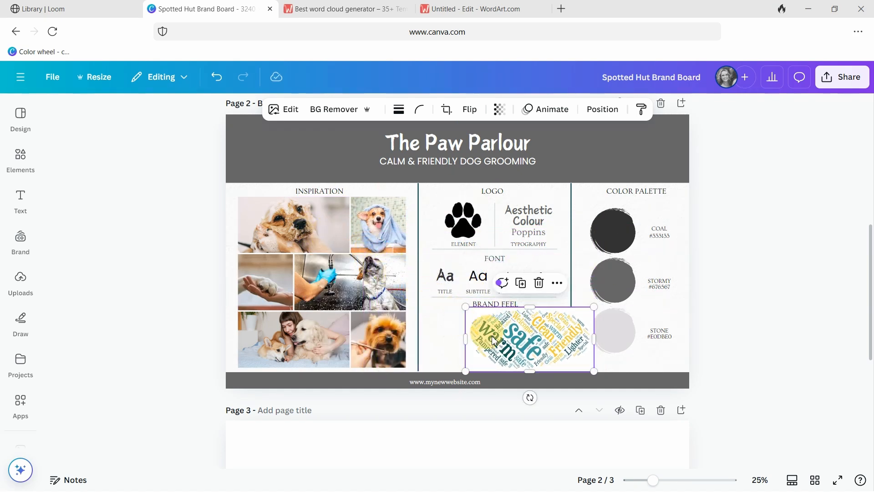
left_click_drag(528, 341, 494, 339)
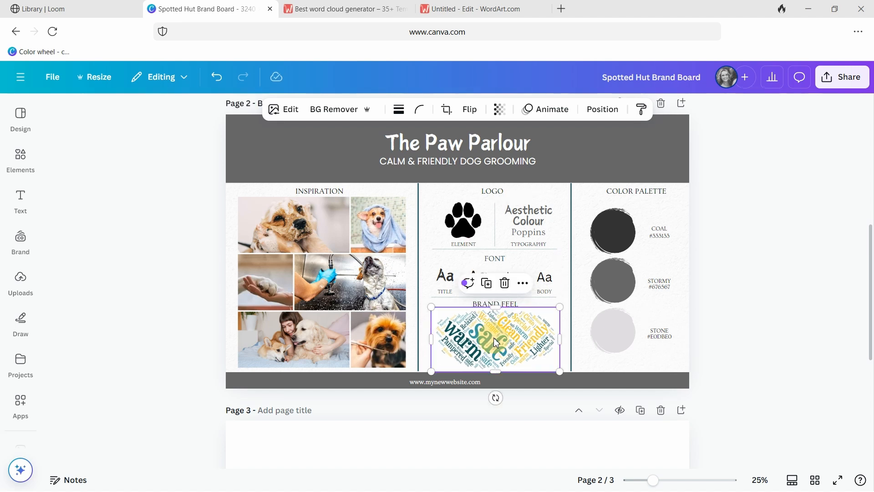
left_click(719, 262)
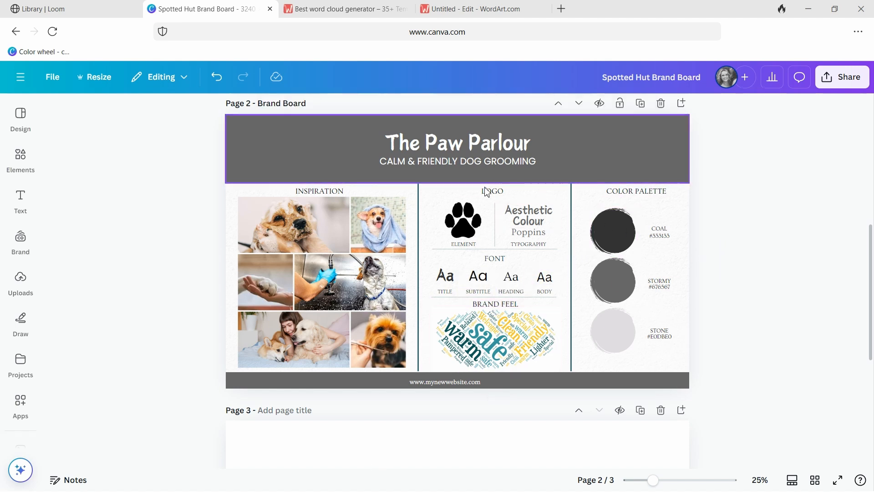
- Recolour the grey header banner on page 2 with a medium teal from the document colours, after trying the darker teal #1D545D
left_click(570, 137)
left_click(211, 110)
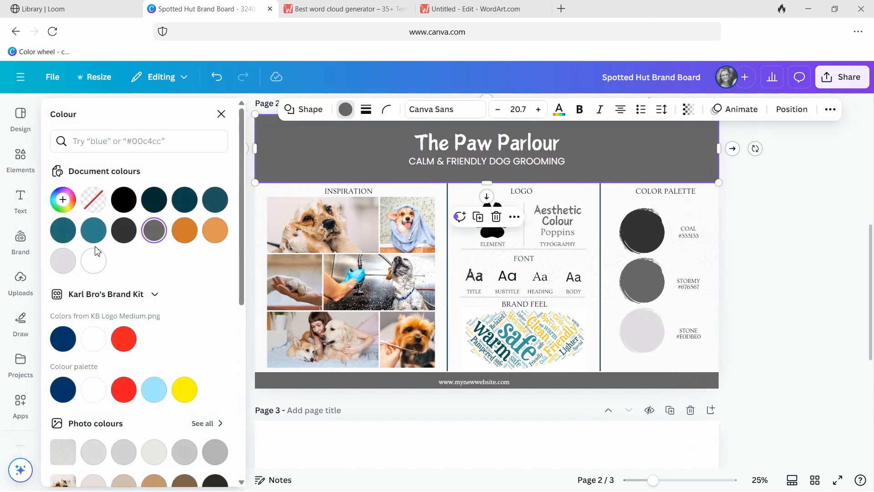
left_click(214, 205)
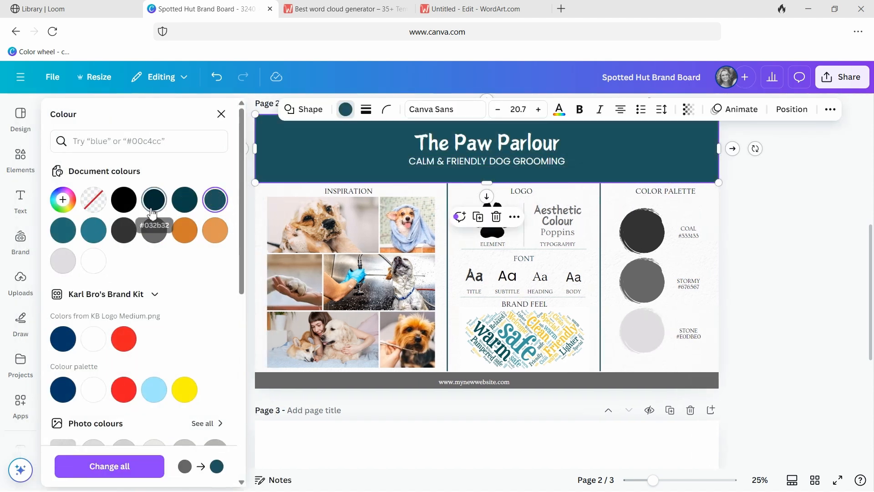
left_click(64, 200)
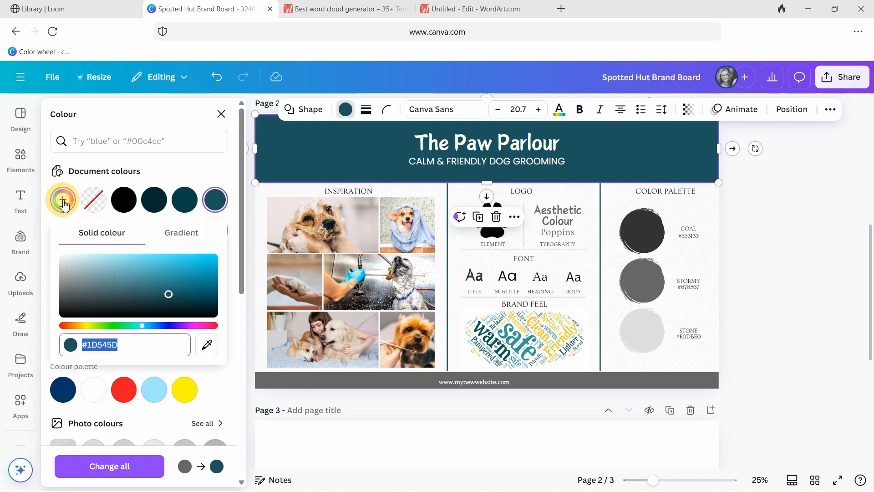
left_click(64, 200)
left_click(64, 228)
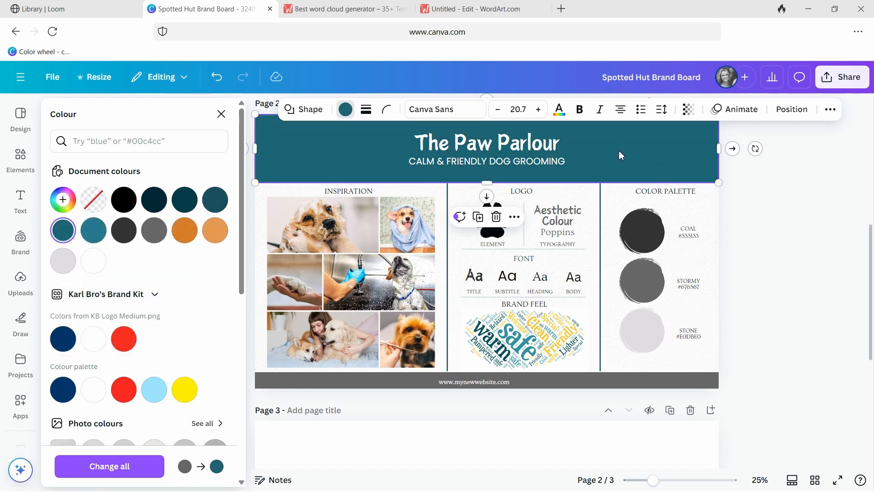
- Recolour the "The Paw Parlour" title to the custom golden yellow #E5A323, starting from the document's dark orange
left_click(507, 149)
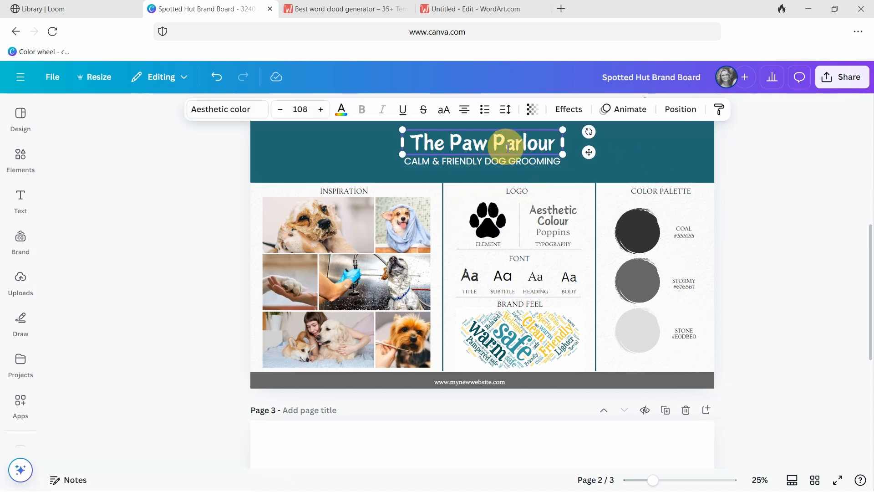
left_click(448, 146)
key("ctrl+a")
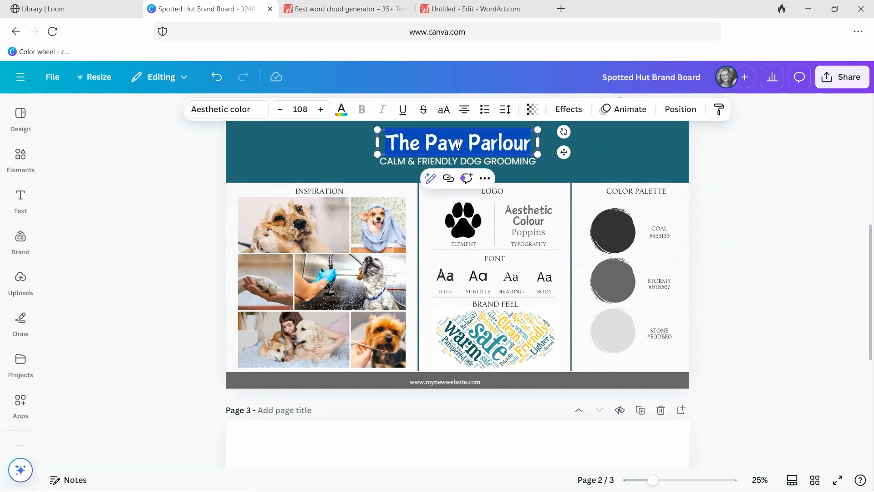
left_click(341, 109)
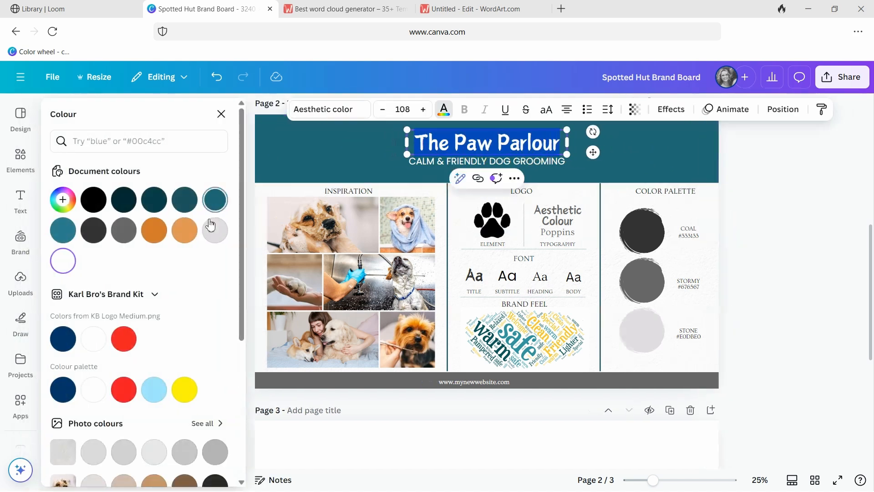
left_click(163, 236)
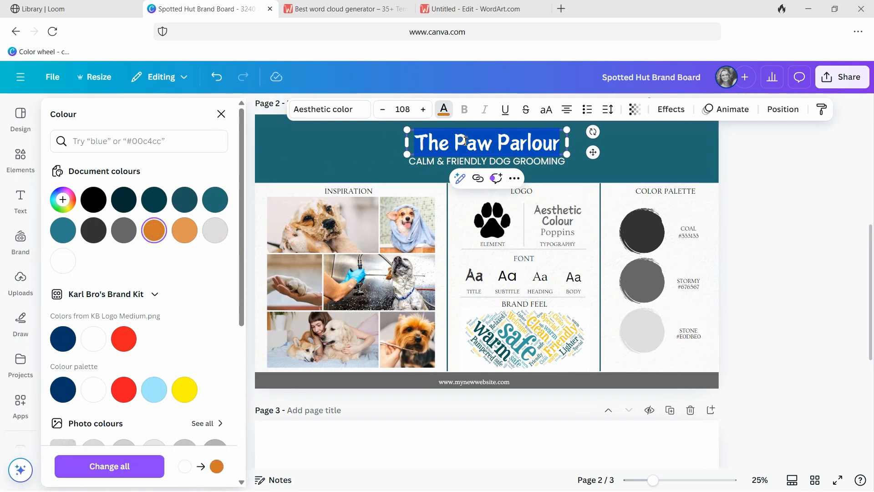
left_click(332, 150)
left_click(515, 151)
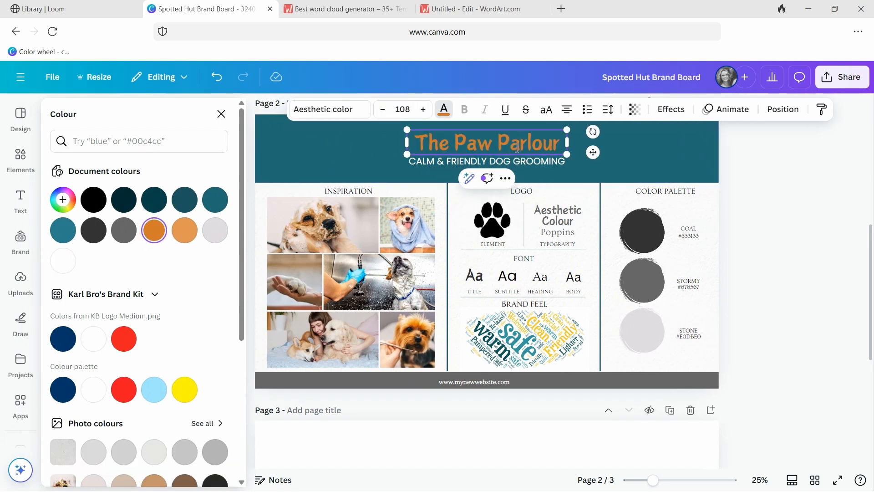
left_click(518, 148)
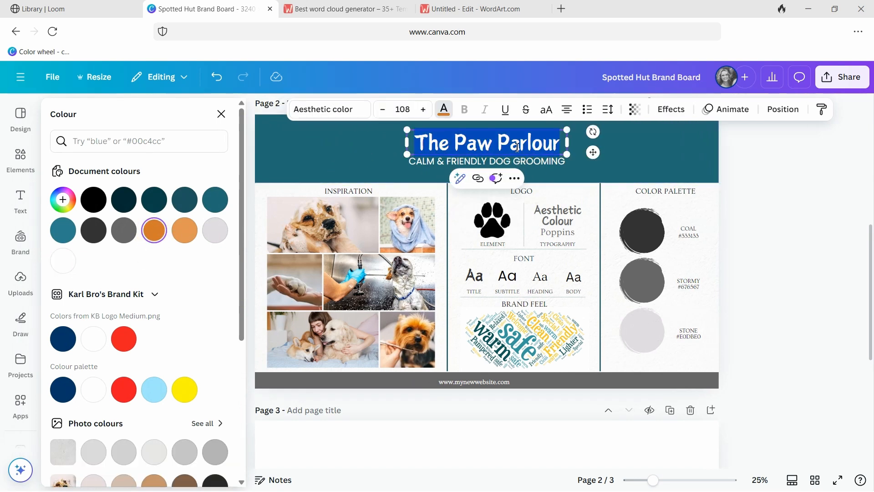
left_click(63, 200)
left_click(191, 238)
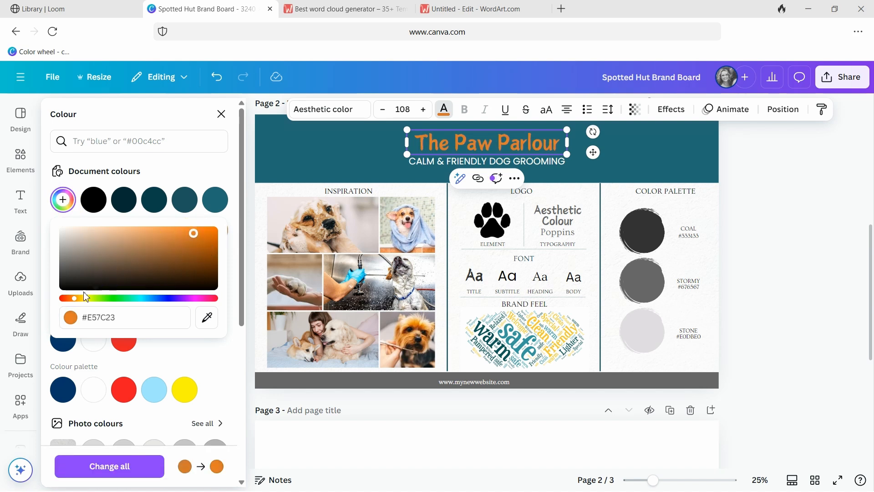
left_click_drag(73, 298, 82, 303)
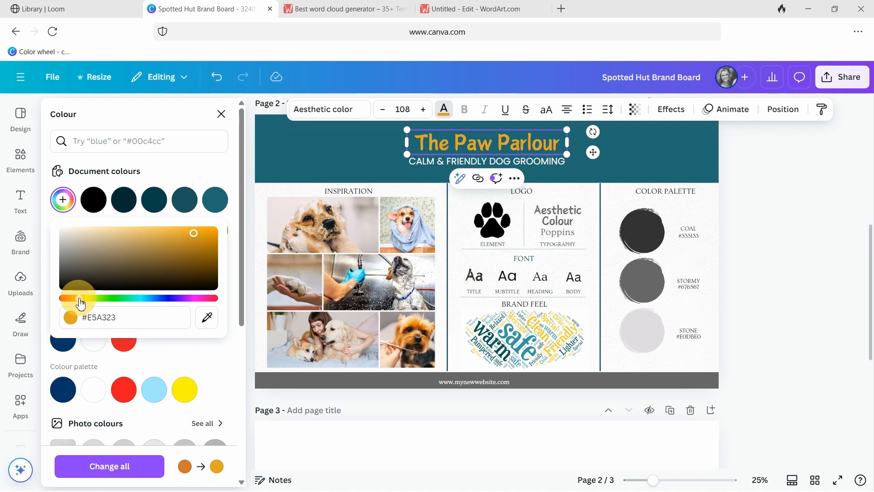
- Fine-tune the "The Paw Parlour" title colour to the slightly more orange gold #E59D23
left_click_drag(80, 303, 79, 301)
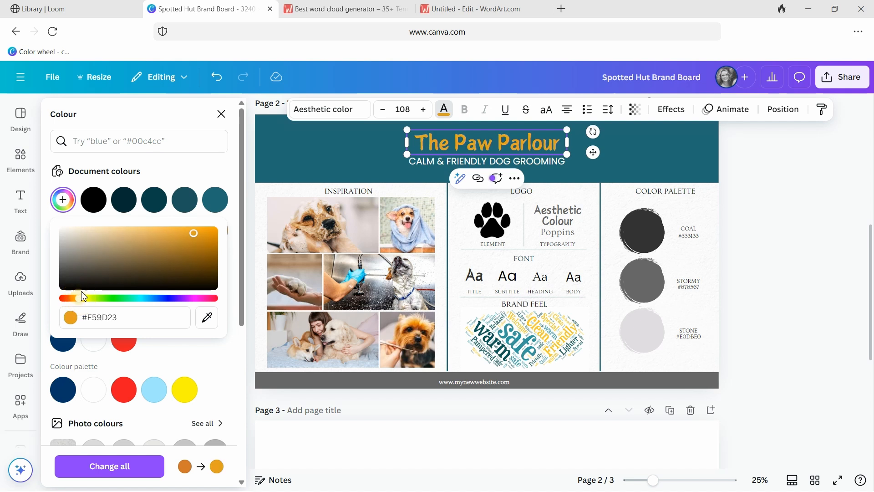
left_click(496, 160)
key("ctrl+a")
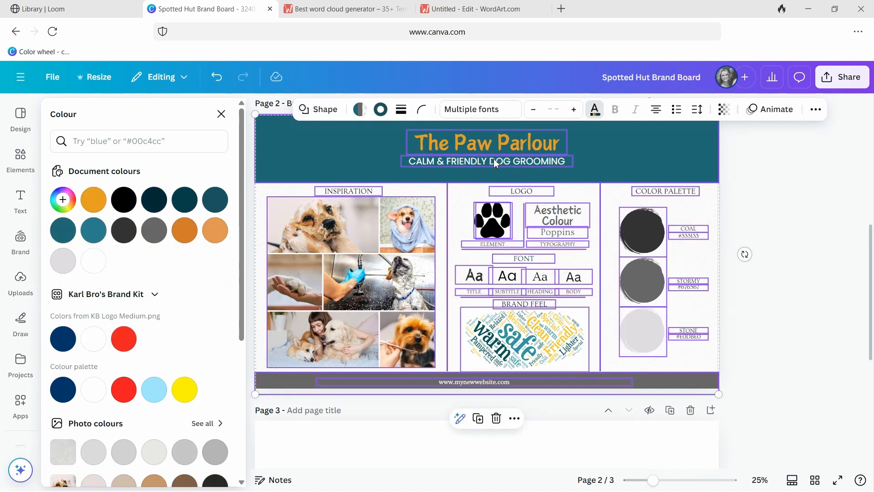
left_click(794, 170)
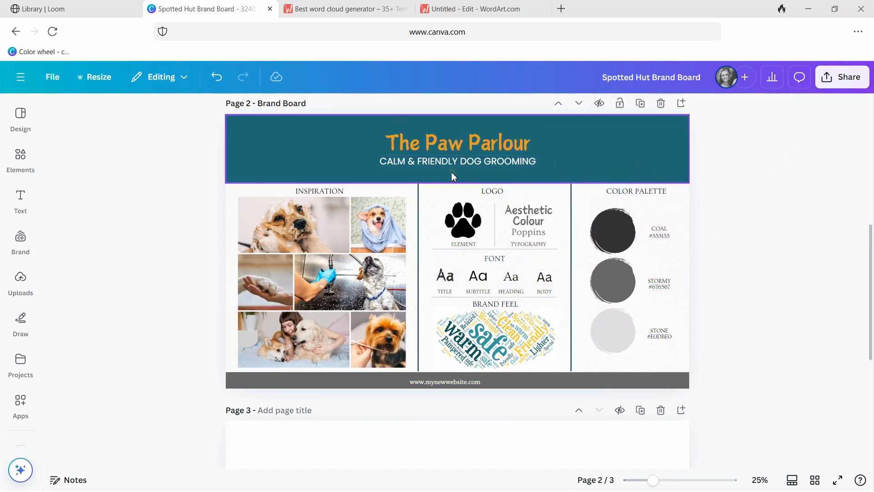
- Recolour the "Calm & Friendly Dog Grooming" tagline with the golden yellow from the document colours
left_click(462, 165)
left_click(462, 164)
left_click(342, 110)
left_click(70, 263)
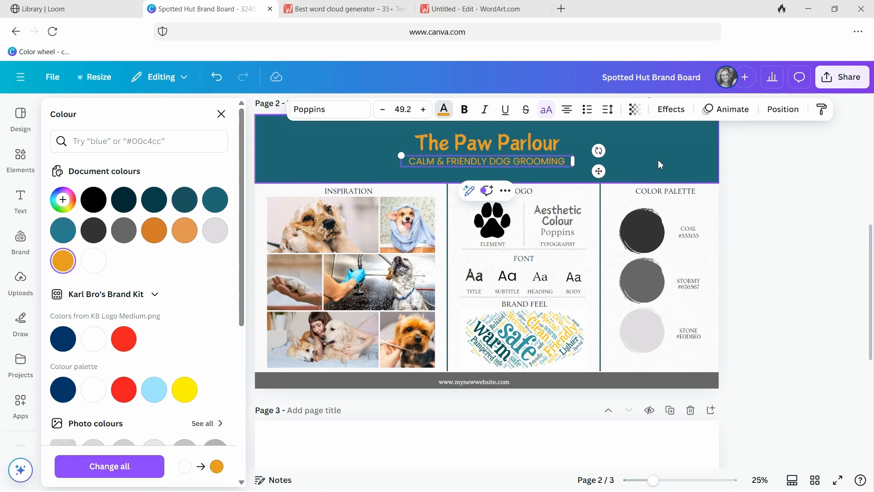
key("Escape")
key("Escape")
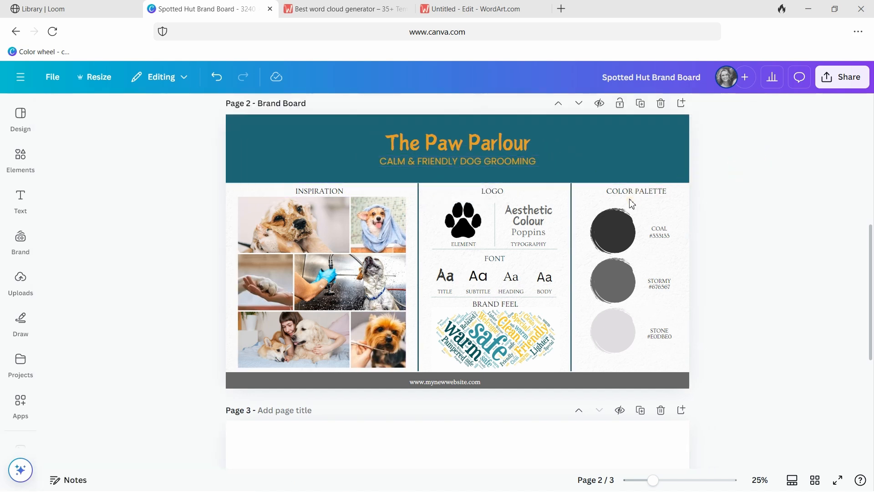
- Recolour the Coal swatch in the colour palette by sampling the header banner's teal, #216974
left_click(610, 233)
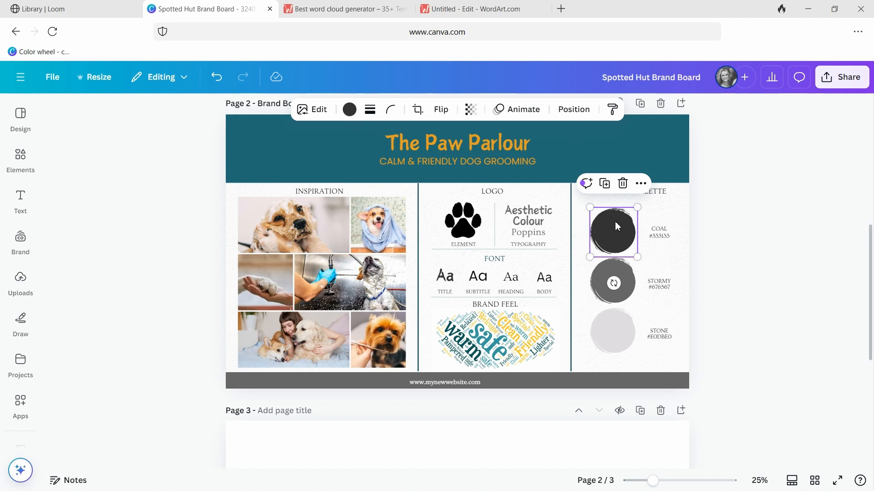
left_click(350, 109)
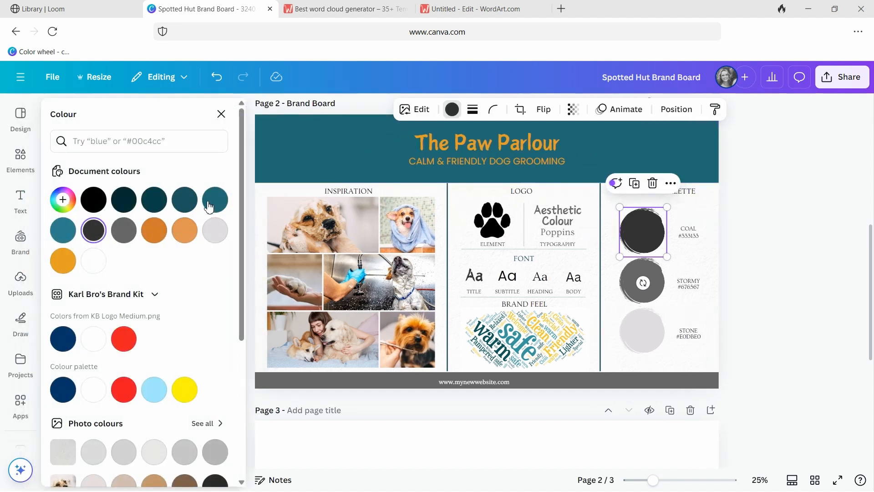
left_click(63, 200)
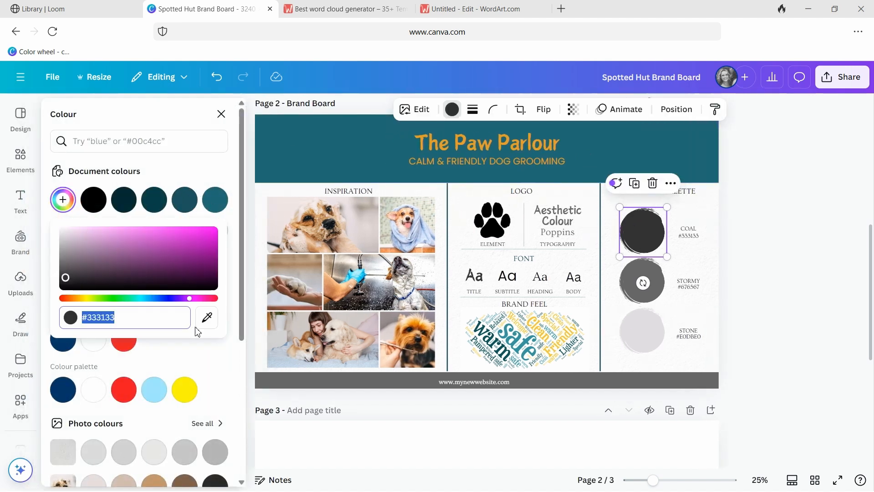
left_click(207, 317)
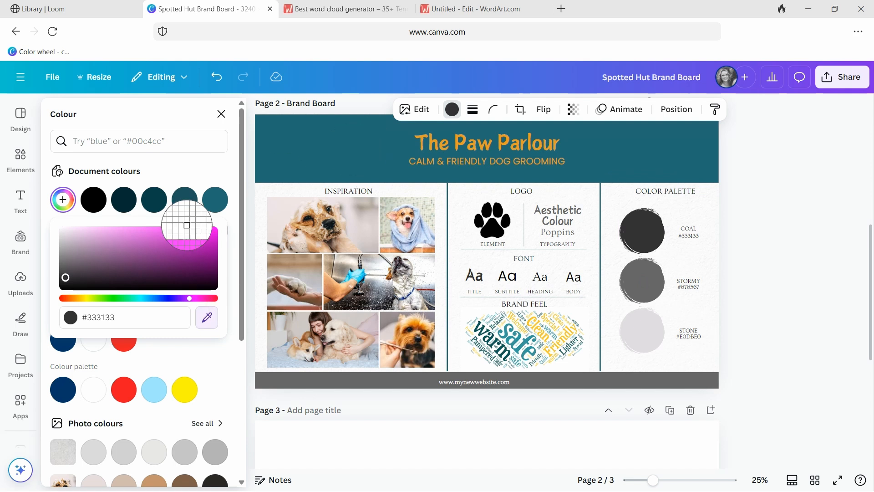
left_click(326, 153)
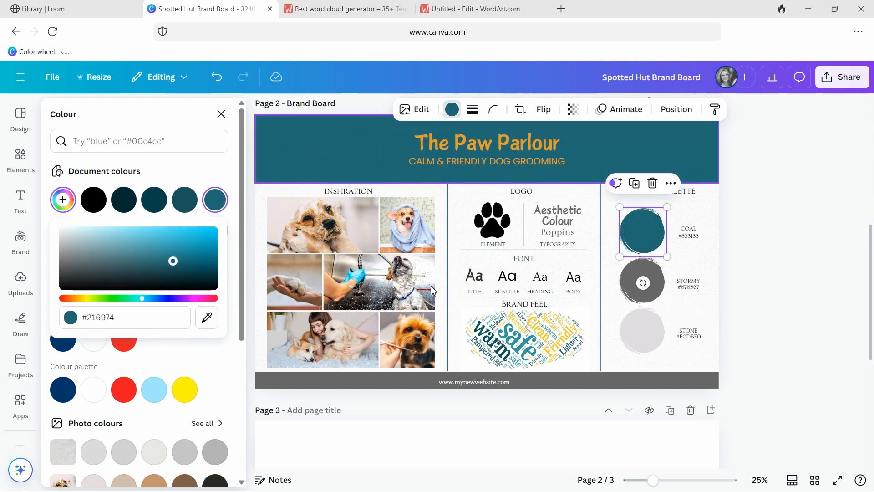
- Rename the Coal swatch label in the colour palette to "LAKE DEPTHS"
left_click(687, 233)
double_click(658, 228)
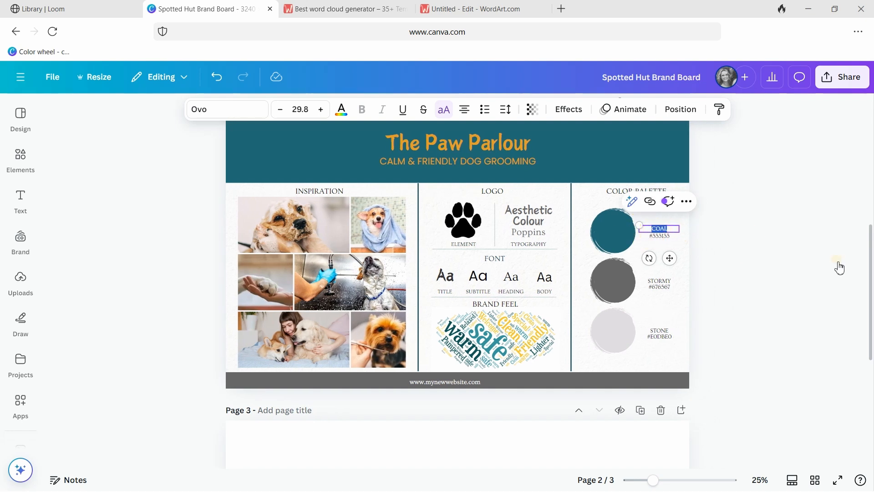
type("LADK")
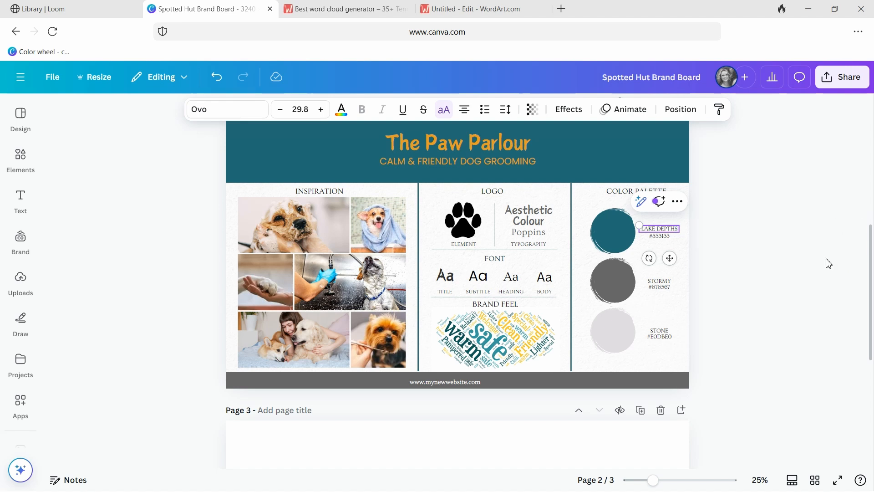
left_click(745, 211)
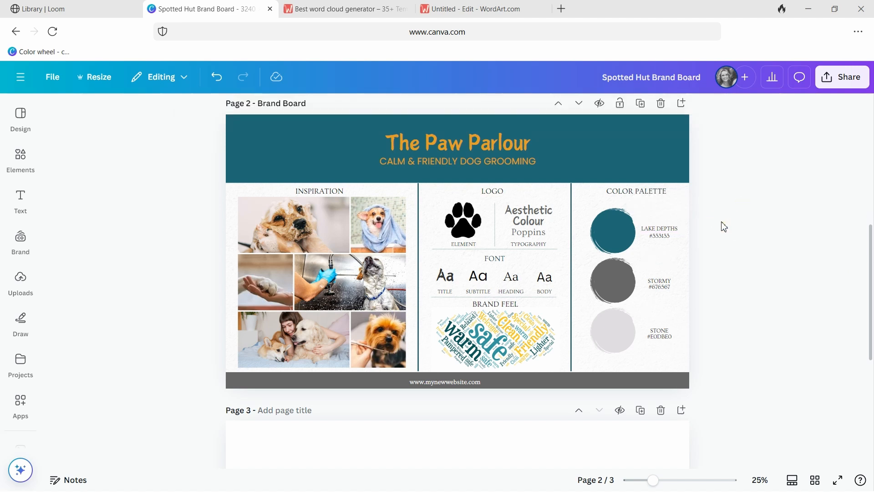
- Recolour the Stormy swatch in the colour palette by sampling the header banner's teal, #216974
left_click(625, 286)
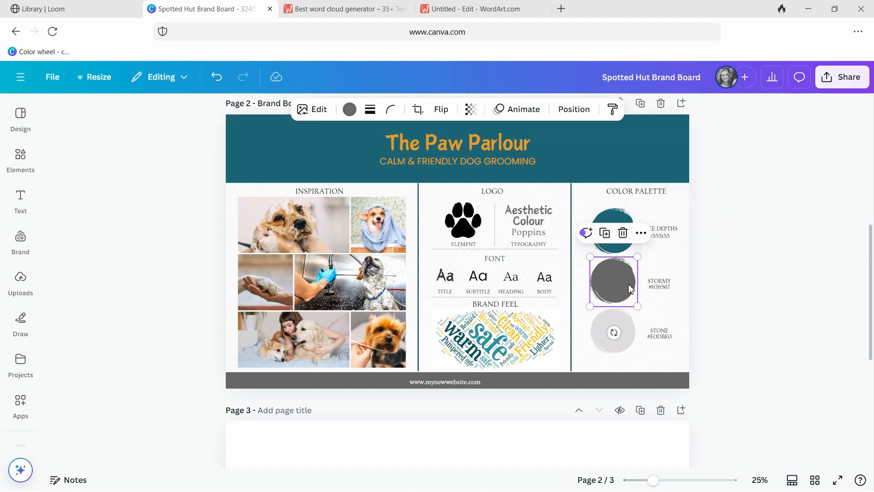
left_click(350, 110)
left_click(63, 199)
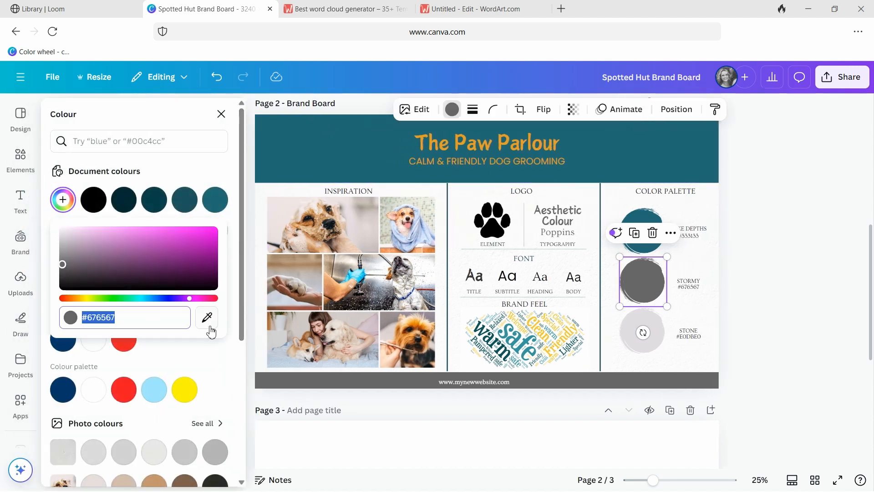
left_click(207, 317)
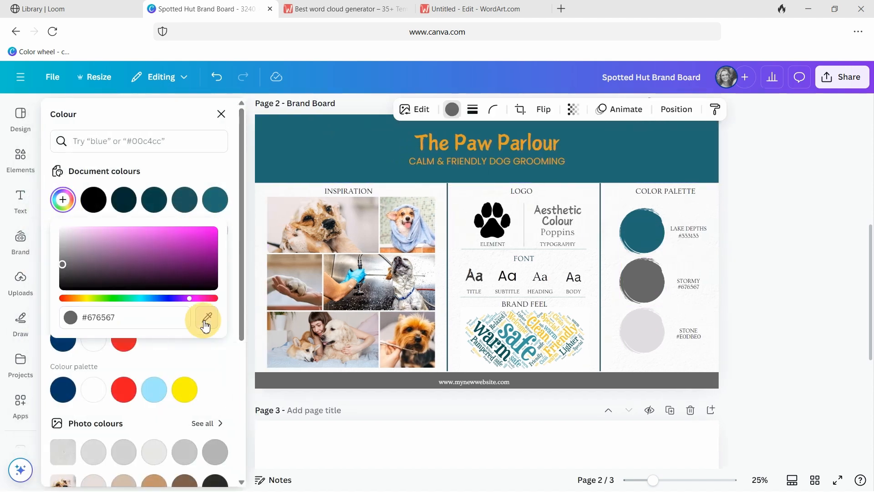
left_click(676, 168)
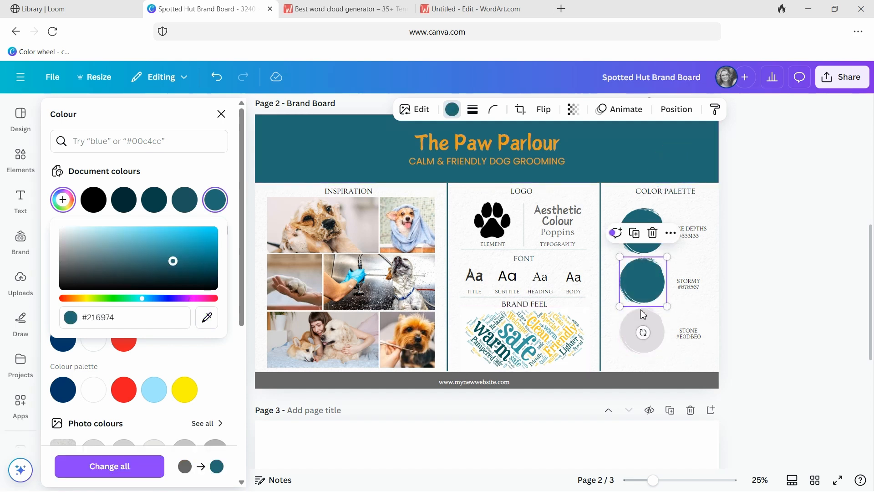
- Change the Lake Depths swatch to a custom dark green-teal, #074541
left_click(642, 219)
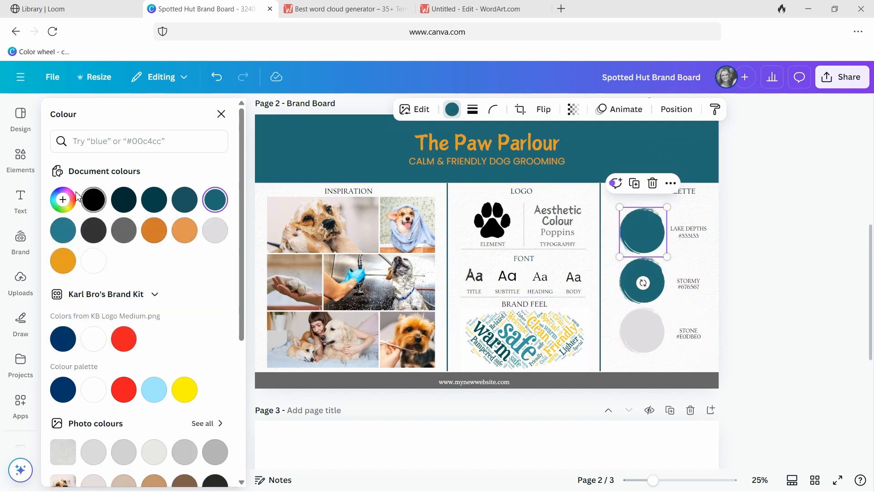
left_click(63, 199)
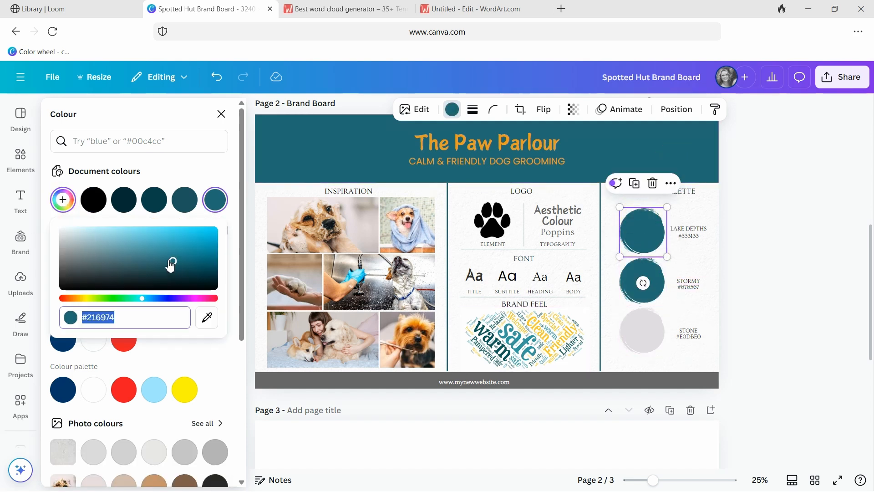
left_click_drag(146, 301, 139, 305)
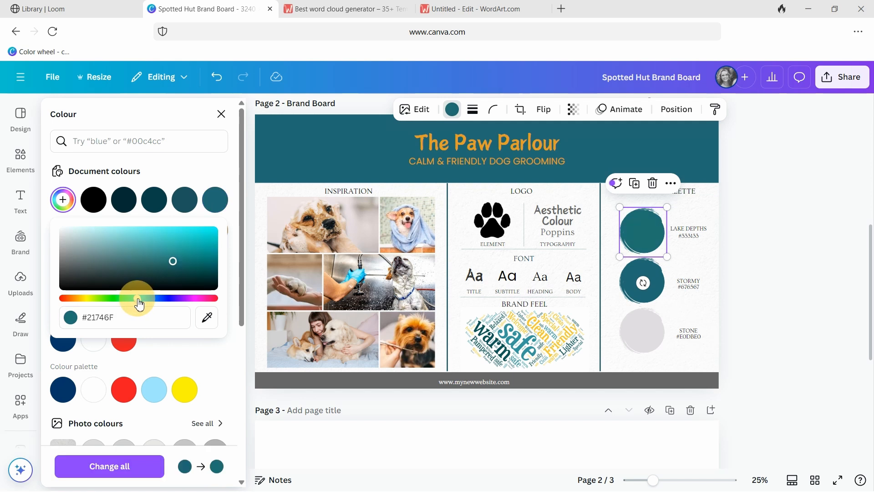
left_click_drag(172, 261, 202, 272)
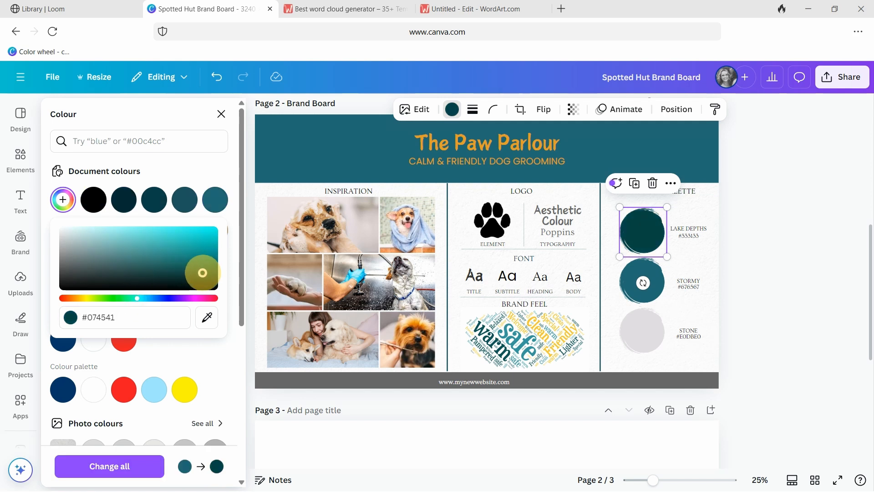
key("Escape")
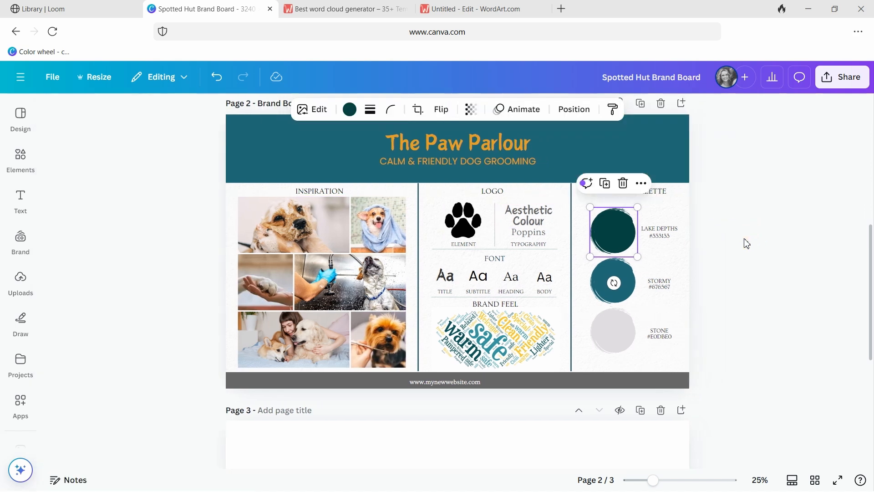
left_click(718, 256)
- Rename the Stormy swatch label in the colour palette to "TEAL"
left_click(656, 282)
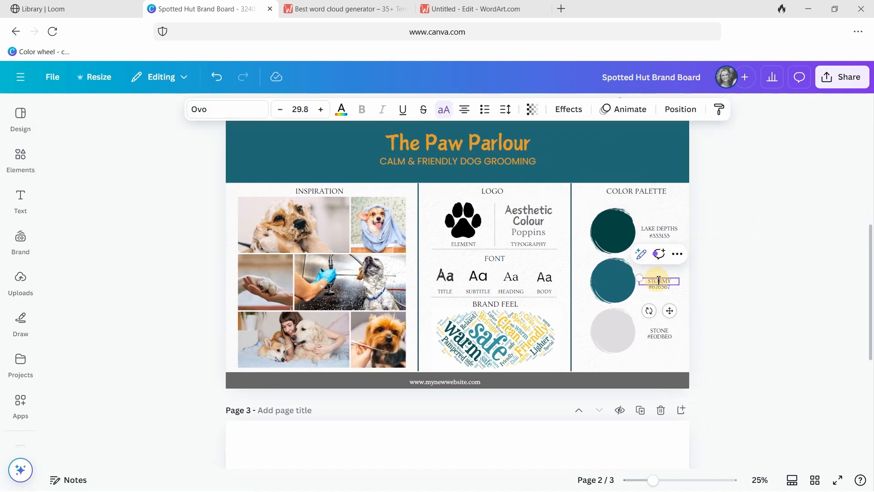
double_click(664, 280)
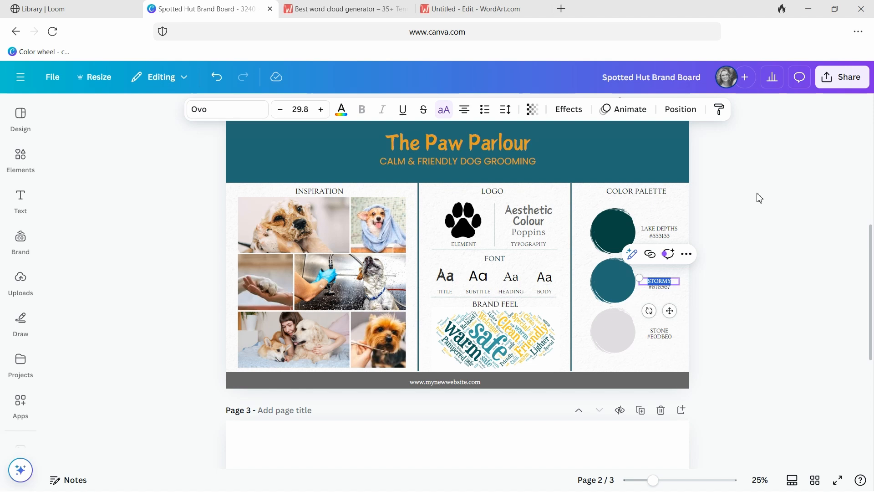
type("TEAL")
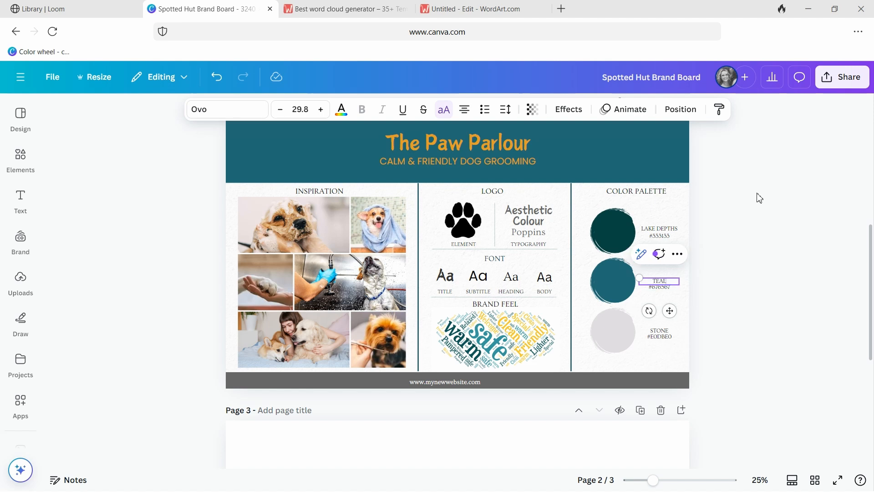
left_click(729, 238)
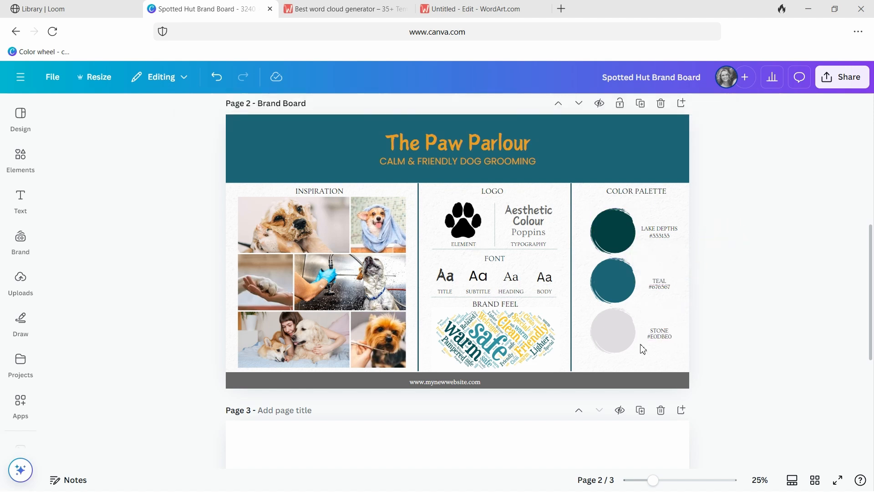
- Recolour the Stone swatch in the colour palette with the golden yellow from the document colours
left_click(629, 341)
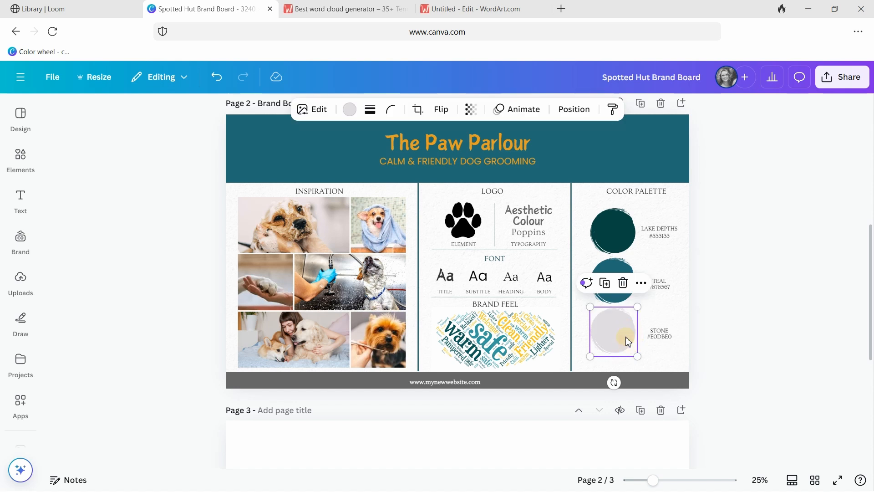
left_click(348, 109)
left_click(93, 261)
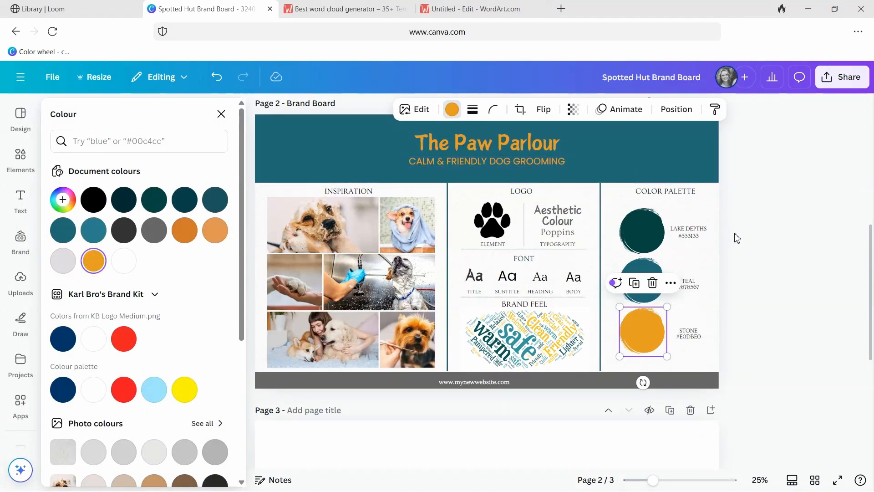
key("Escape")
- Rename the Stone swatch label in the colour palette to "CARAMEL"
left_click(663, 331)
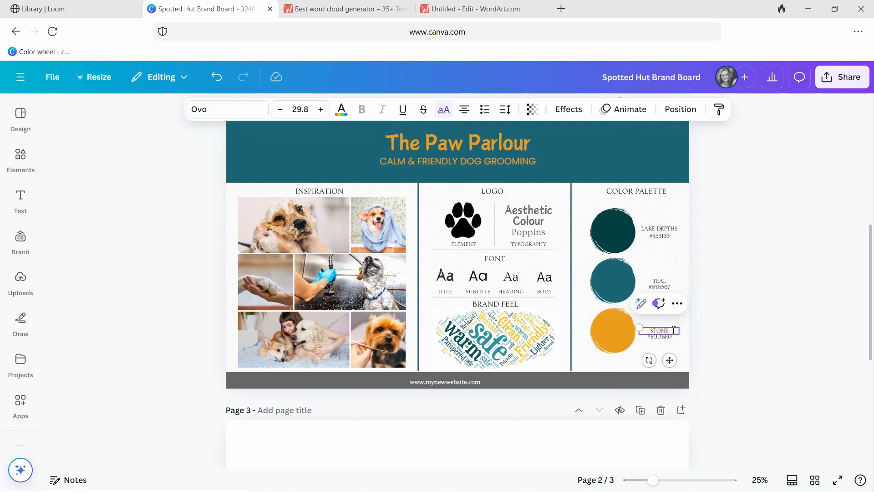
double_click(674, 331)
type("CAR")
left_click(718, 327)
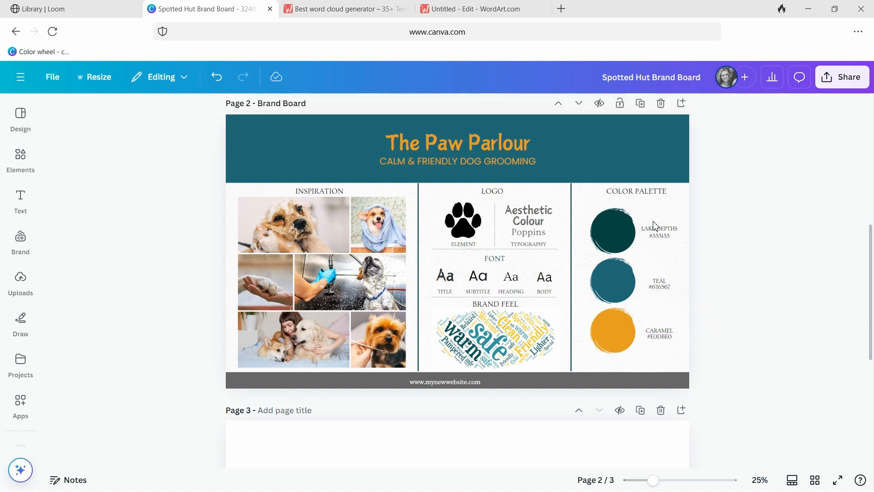
- Copy the hex code #074541 from the Lake Depths swatch's colour settings
left_click(623, 236)
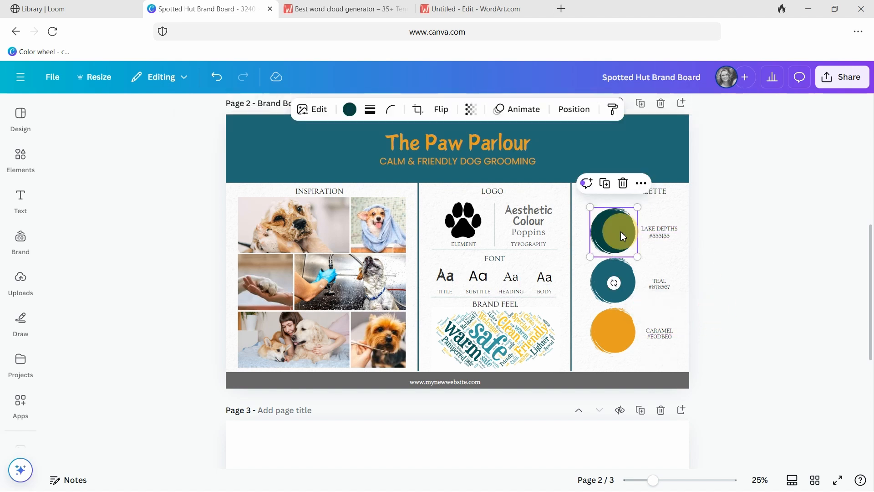
left_click(350, 109)
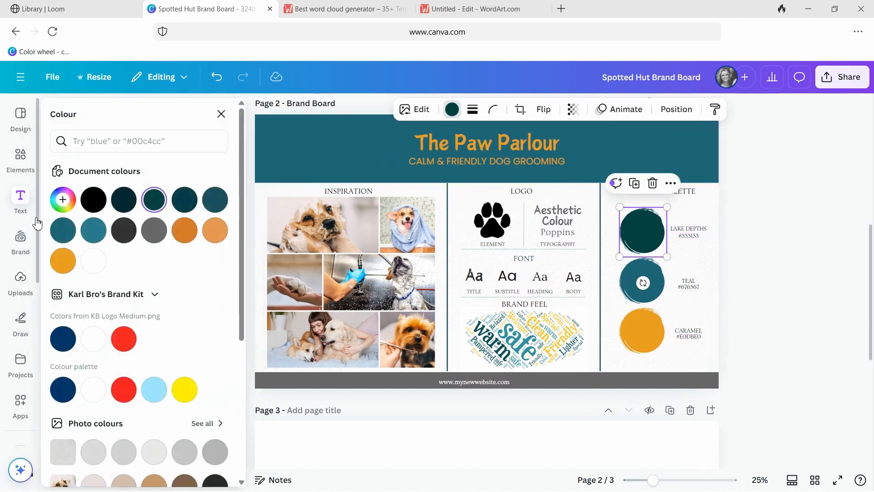
left_click(64, 201)
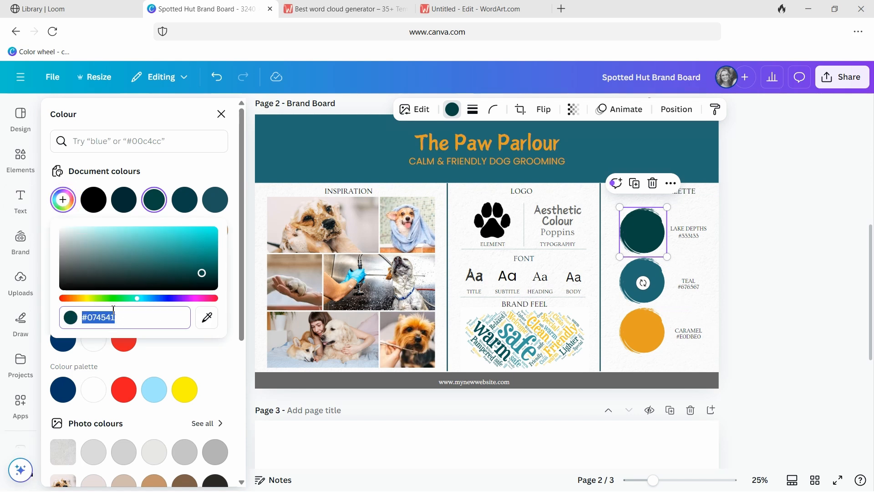
left_click(127, 320)
left_click_drag(127, 318, 69, 318)
right_click(91, 322)
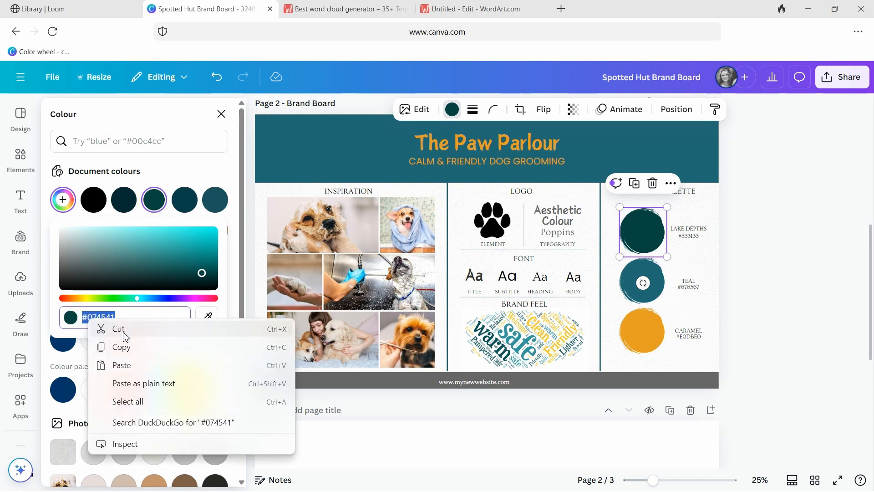
left_click(136, 347)
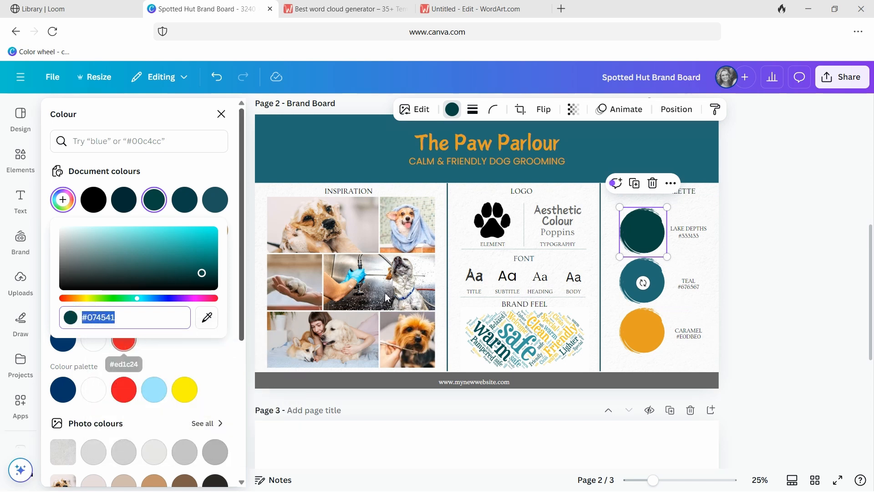
- Replace the hex code under the Lake Depths label with the copied code #074541
left_click(691, 239)
double_click(659, 236)
key("ctrl+v")
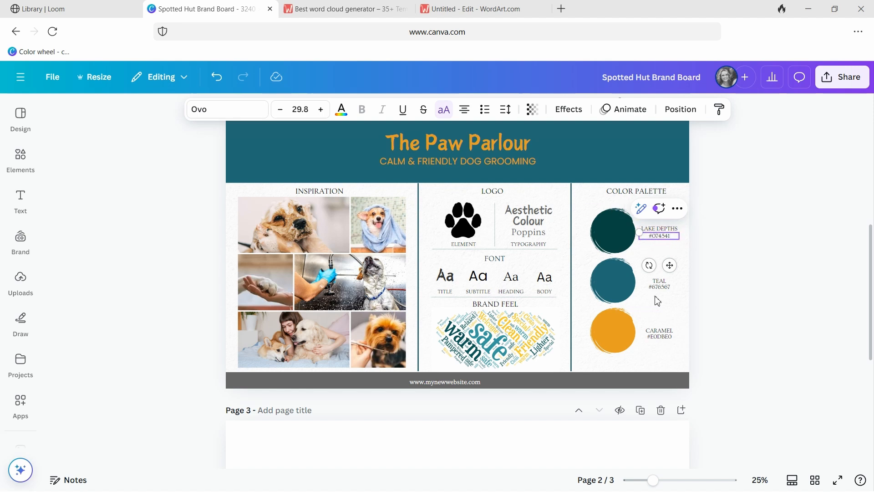
- Copy the teal swatch's hex code and paste it under the TEAL label as #216974
left_click(615, 282)
left_click(352, 109)
left_click(207, 318)
left_click(127, 315)
key("ctrl+c")
double_click(675, 287)
key("ctrl+v")
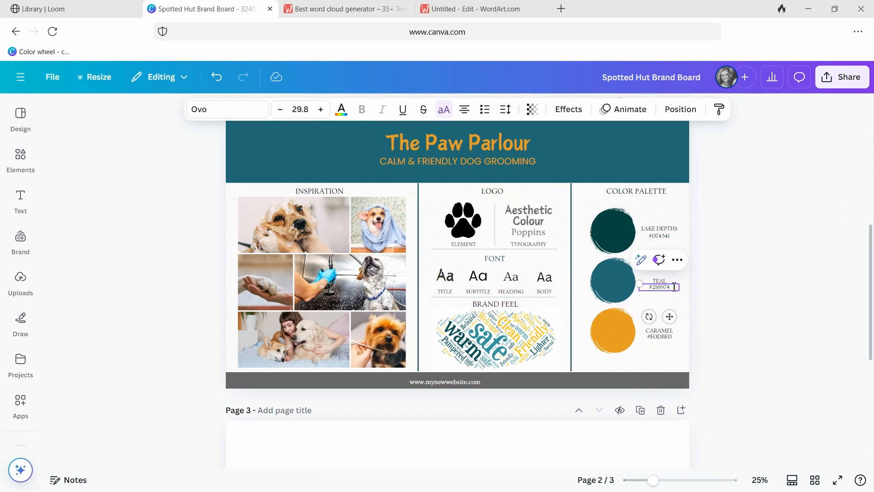
- Copy the golden swatch's hex code and paste it under the CARAMEL label as #E59D23
left_click(627, 335)
left_click(353, 110)
left_click(55, 199)
left_click(147, 316)
key("ctrl+c")
double_click(666, 337)
key("ctrl+v")
left_click(716, 282)
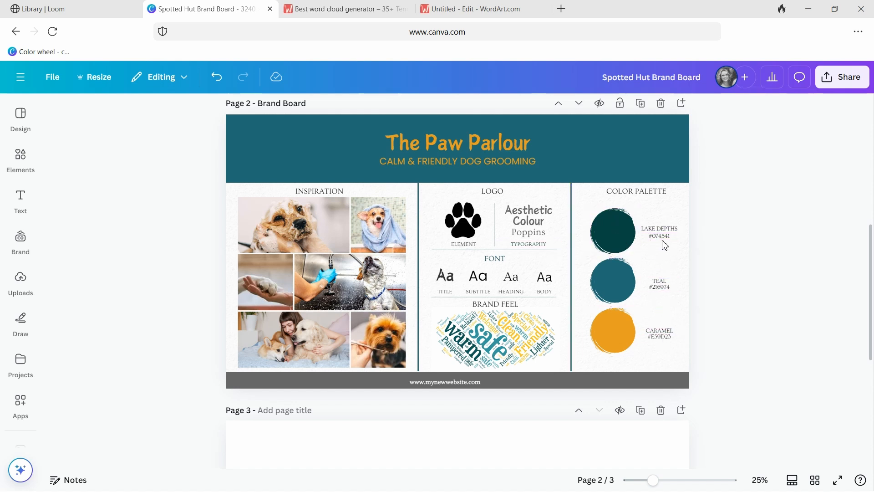
- Recolour the paw element in the Logo section with the golden yellow #E59D23 from the document colours
left_click(462, 219)
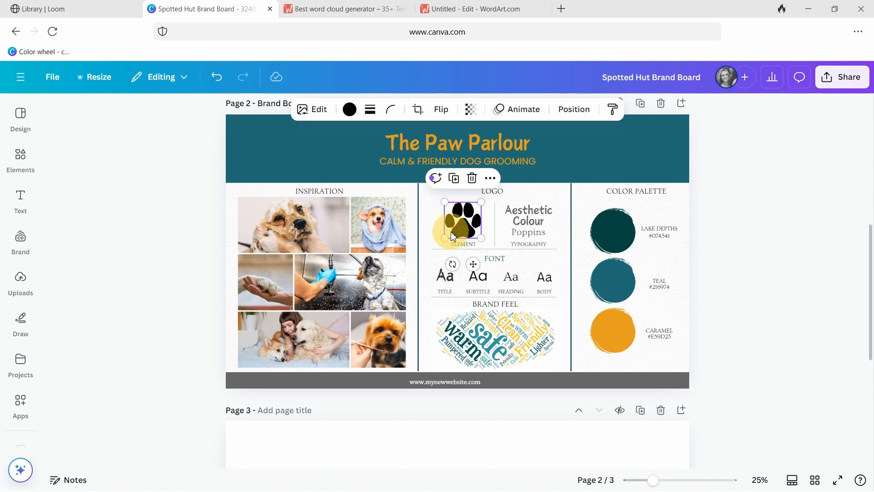
left_click(349, 109)
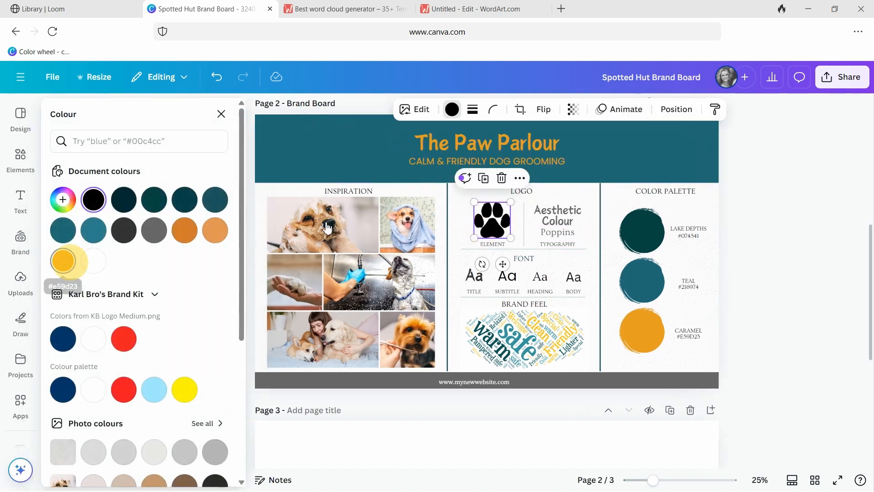
left_click(63, 261)
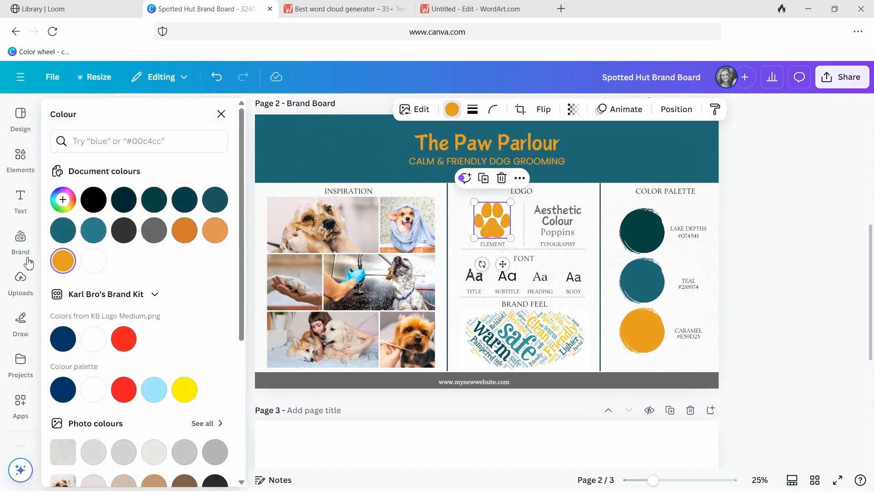
- Recolour the "Aesthetic Colour" and "Poppins" typography texts in the Logo section with golden yellow #E59D23
left_click(544, 212)
left_click_drag(511, 210, 541, 222)
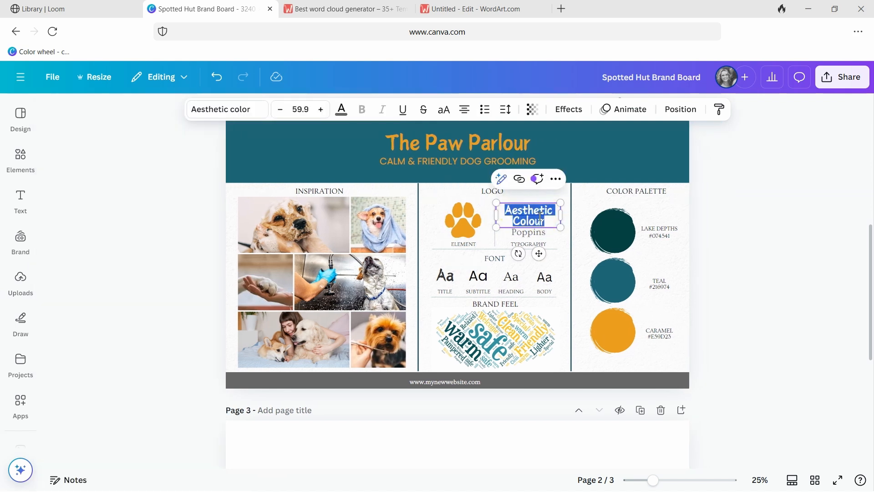
left_click(341, 109)
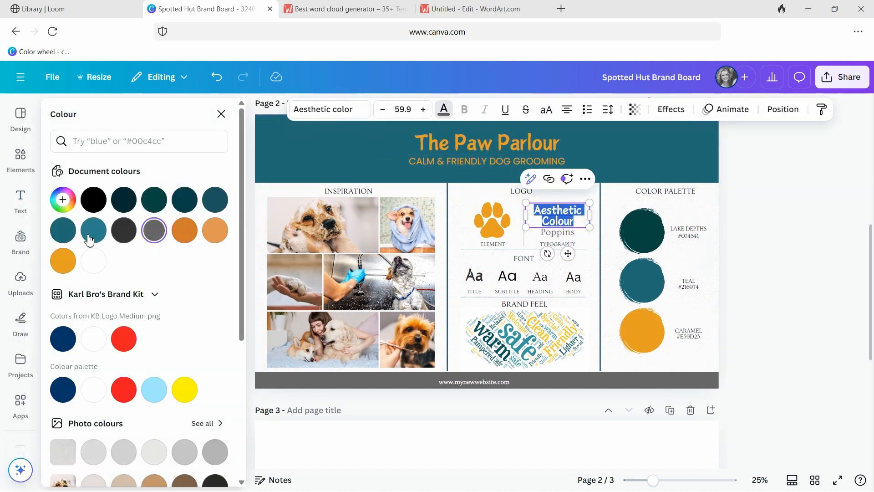
left_click(64, 261)
left_click(569, 233)
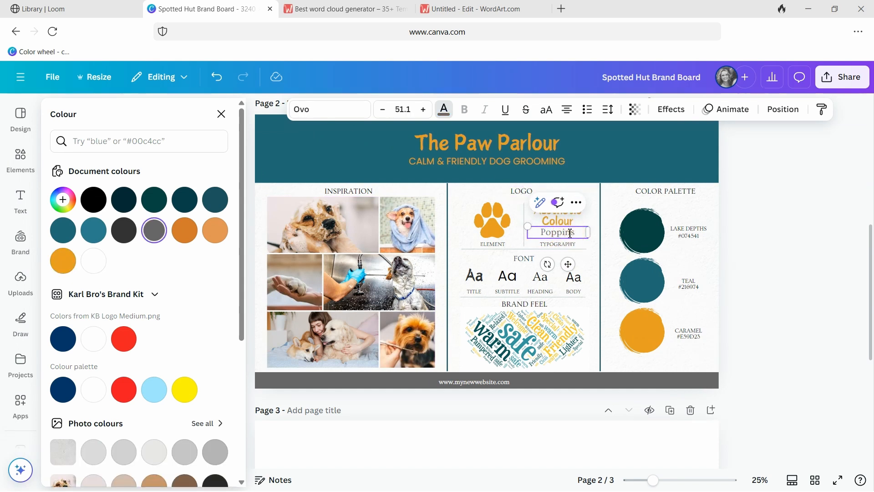
double_click(571, 232)
left_click(68, 264)
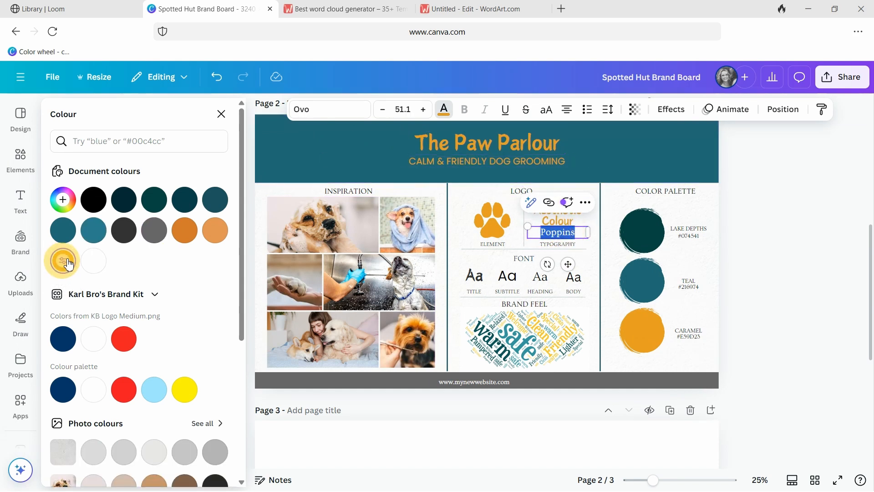
- Recolour all four "Aa" samples in the Font section with dark teal #074541, sampled from the Lake Depths swatch
left_click(484, 280)
left_click(507, 276, "shift")
left_click(540, 276, "shift")
left_click(578, 278, "shift")
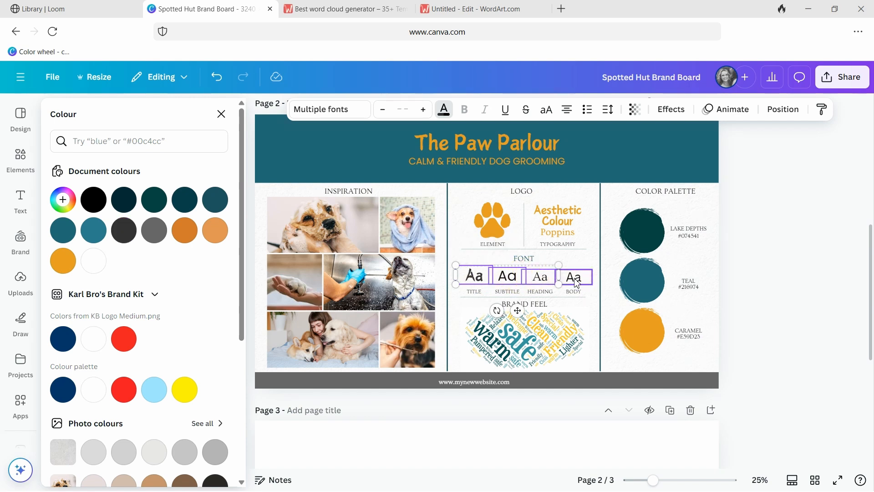
left_click(444, 110)
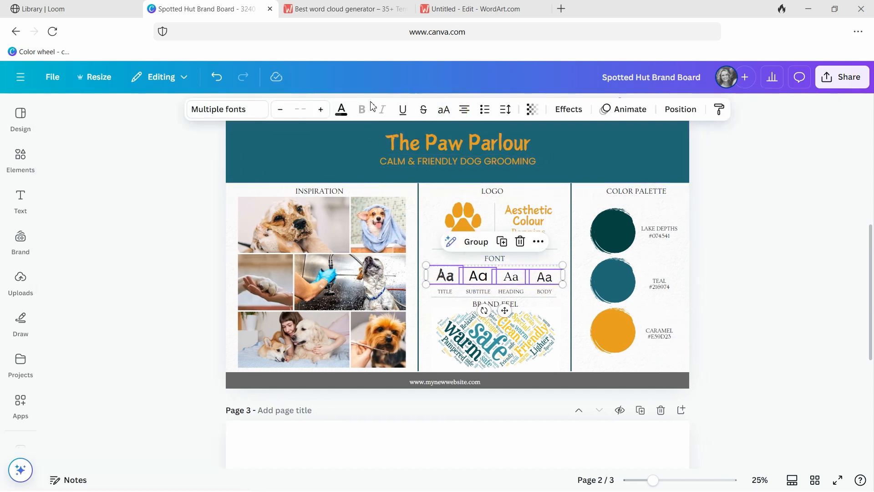
left_click(342, 110)
left_click(63, 203)
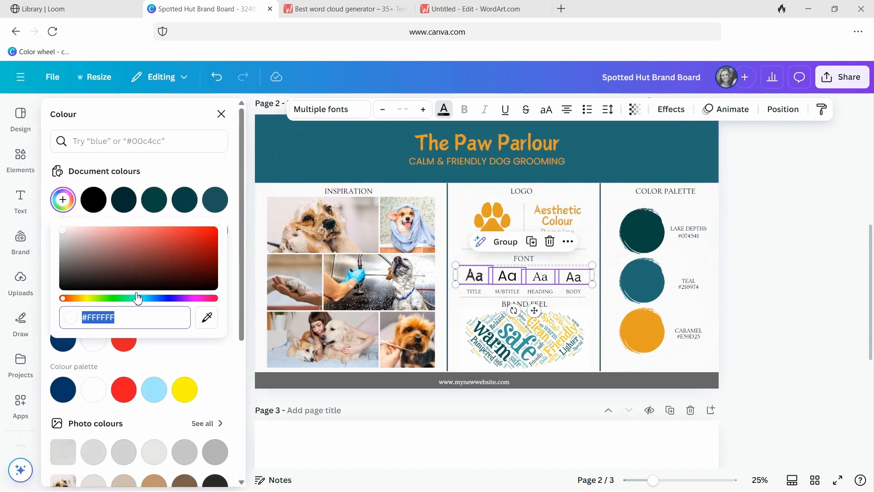
left_click(207, 318)
left_click(647, 224)
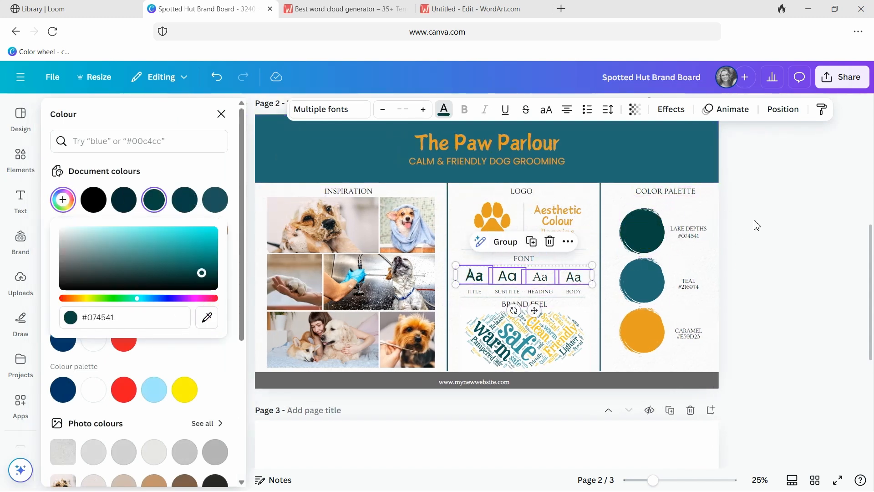
left_click(754, 208)
- Duplicate the golden logo paw and place the copy in the header banner beside the tagline
left_click(447, 214)
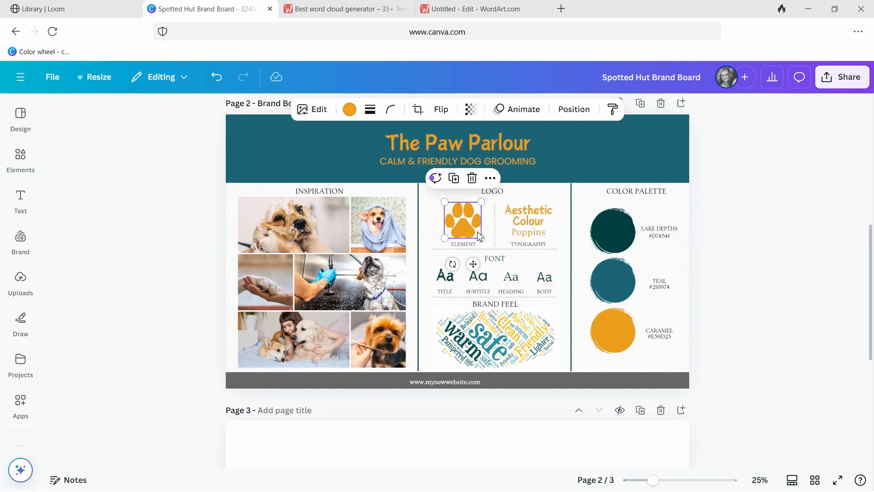
left_click_drag(479, 236, 587, 185)
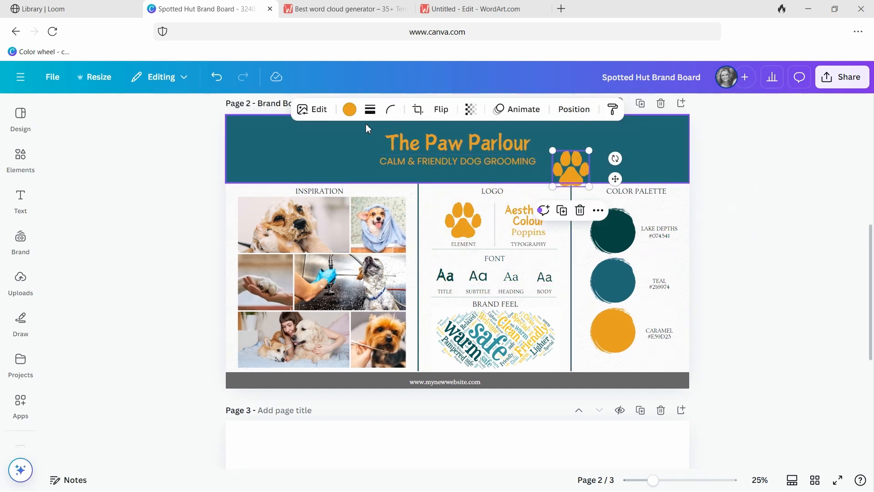
- Try recolouring the header paw with the colour sampled from the Teal swatch, lightened to #3ACEE5
left_click(350, 110)
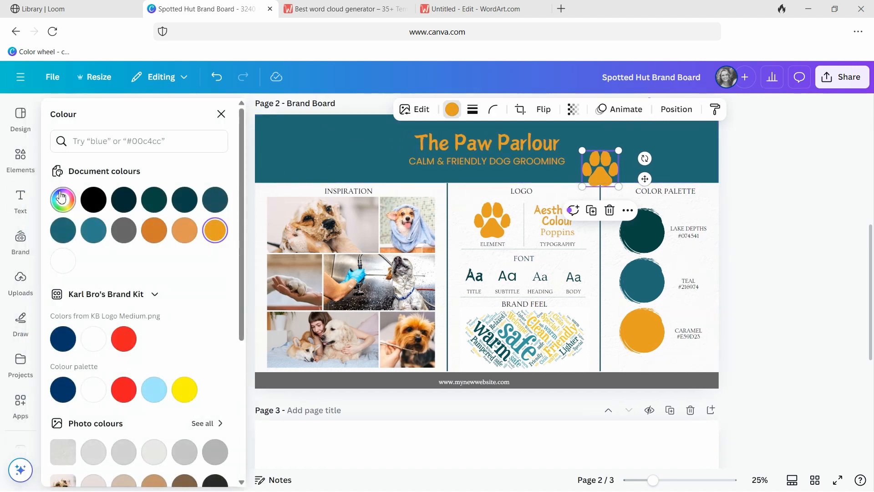
left_click(61, 197)
left_click(207, 318)
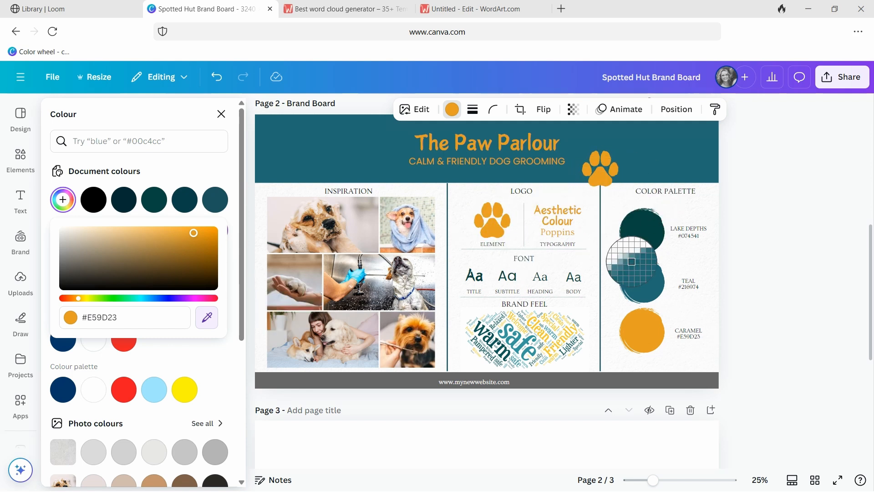
left_click(642, 280)
left_click_drag(171, 259, 177, 233)
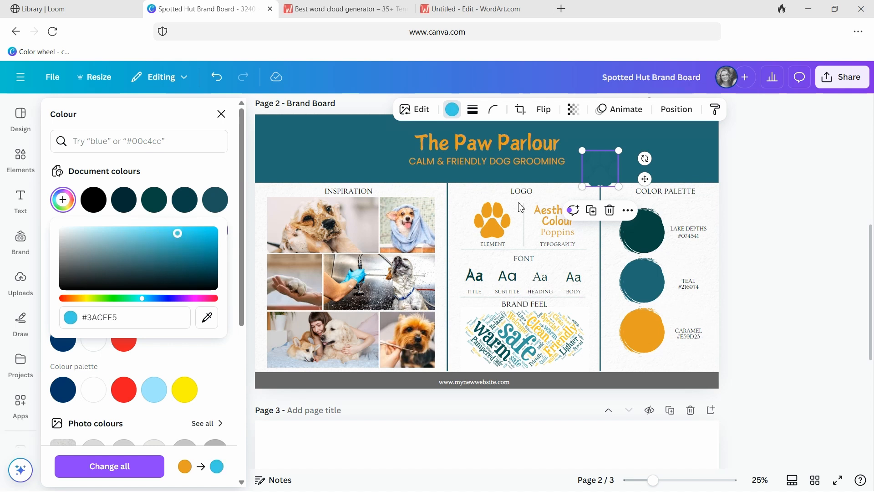
- Recolour the header paw with Lake Depths #074541 and place it over the title, enlarged to about 324 px wide and rotated about 26°
left_click(207, 321)
left_click(642, 231)
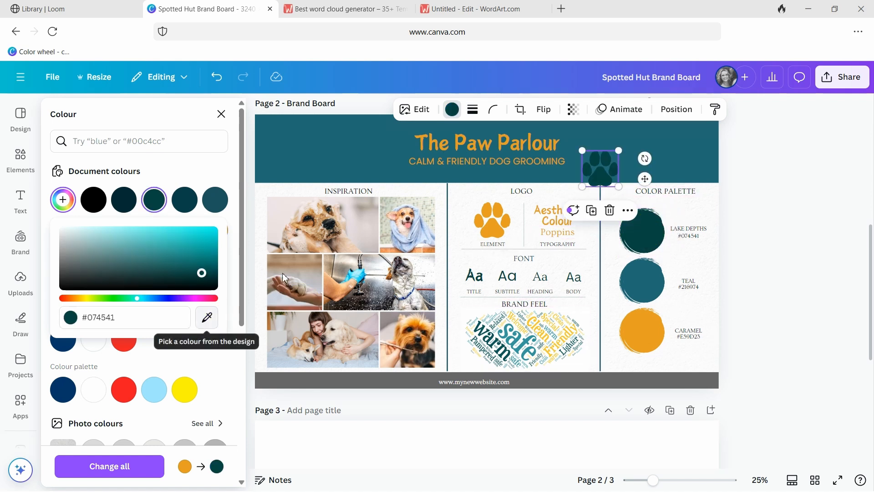
left_click_drag(600, 169, 477, 168)
left_click_drag(526, 146, 534, 170)
left_click_drag(480, 165, 496, 179)
left_click_drag(474, 150, 480, 158)
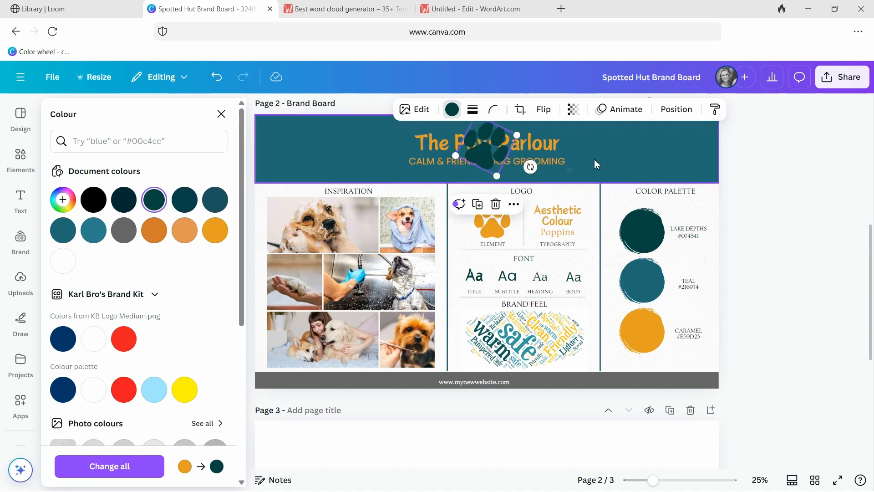
- Move the dark teal paw's layer directly below the "The Paw Parlour" title layer, behind the header text
left_click(668, 110)
left_click(195, 141)
left_click_drag(167, 229, 162, 345)
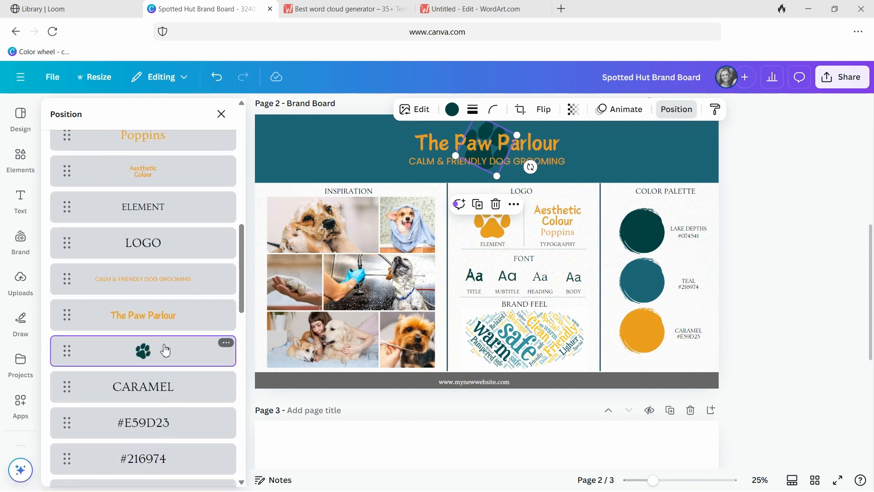
scroll(164, 349, "up", 10)
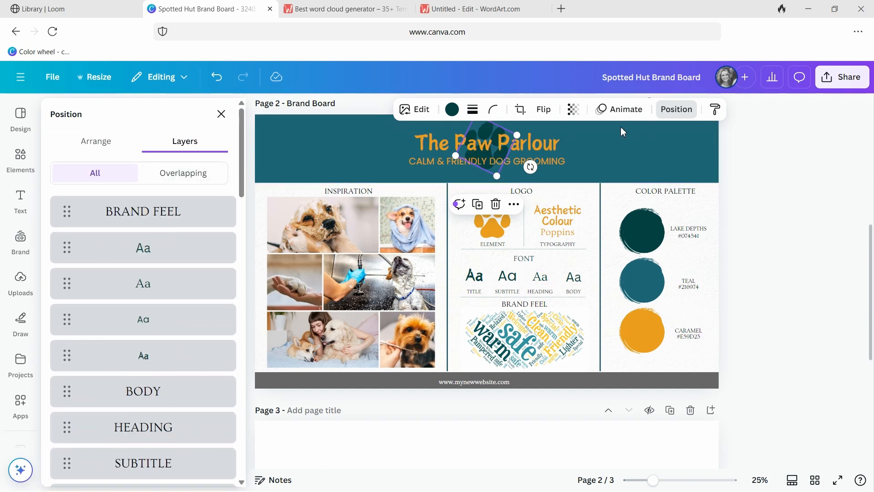
left_click(94, 142)
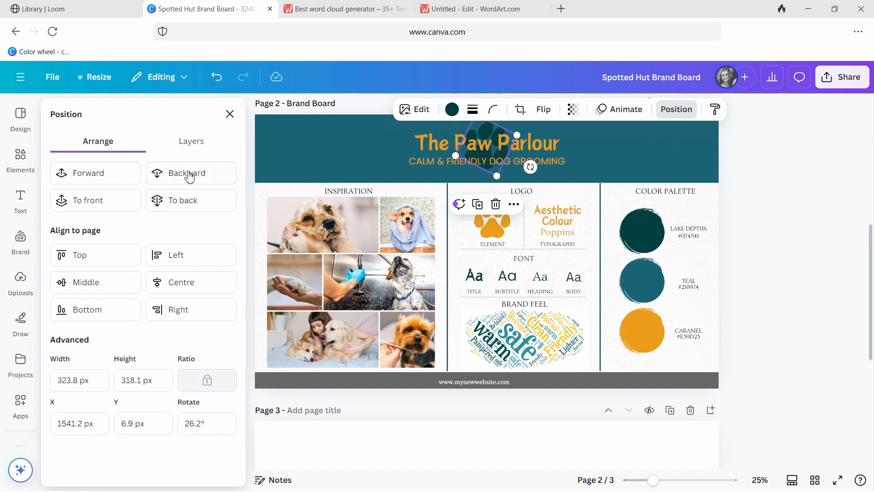
left_click(760, 158)
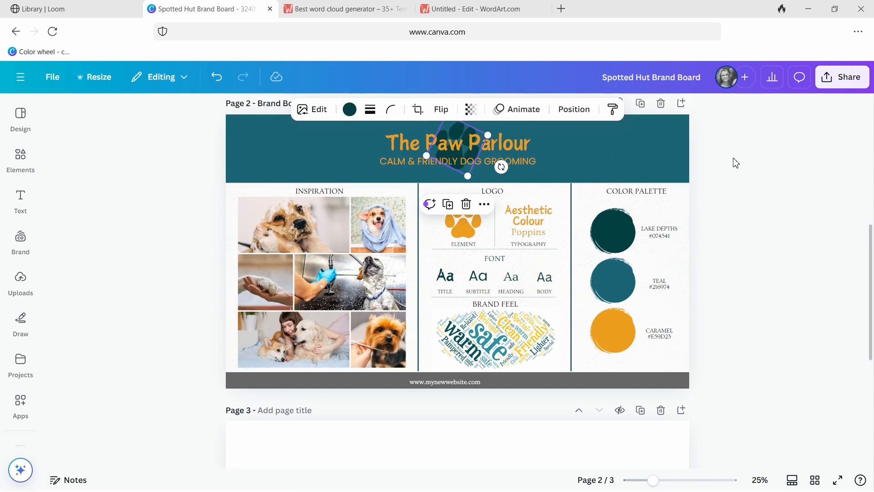
left_click(736, 163)
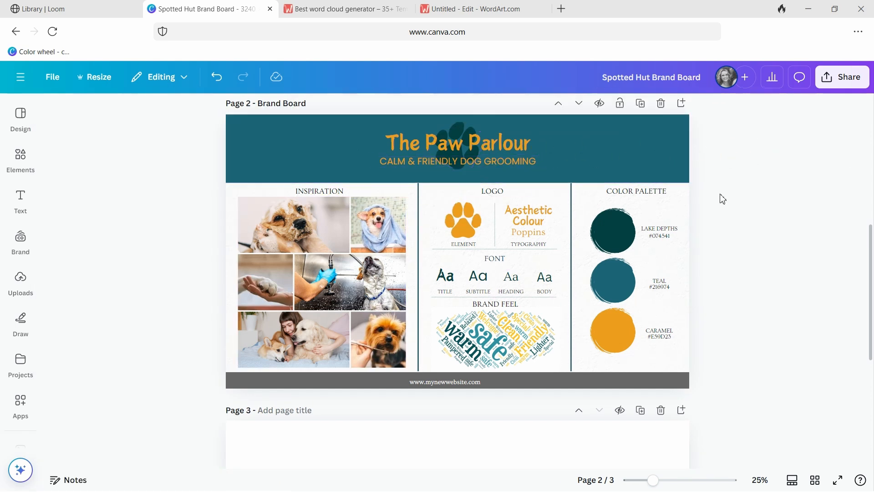
left_click(460, 382)
left_click(460, 382)
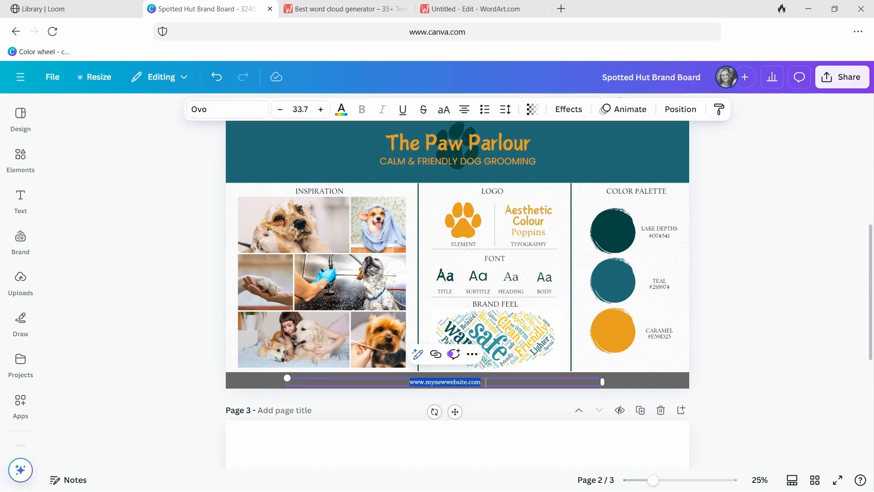
left_click(713, 237)
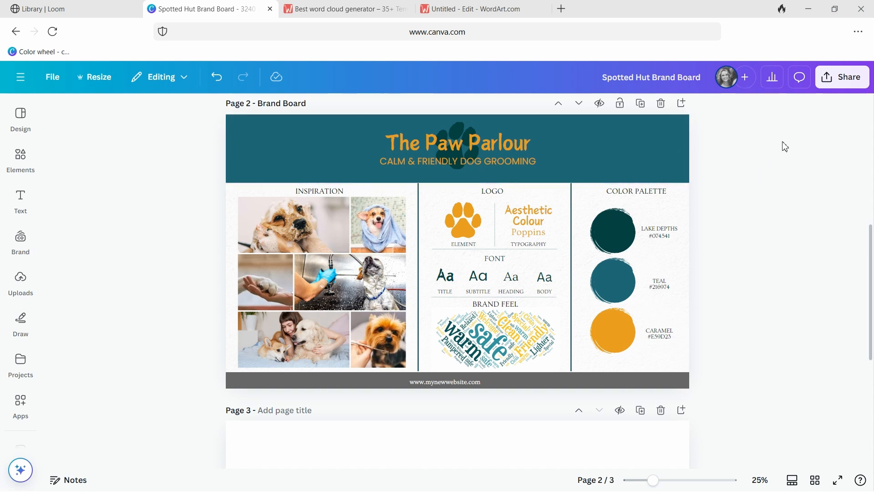
- Download only page 2 of the design as a PNG at size 1, 3,240 × 1,920 px
left_click(847, 82)
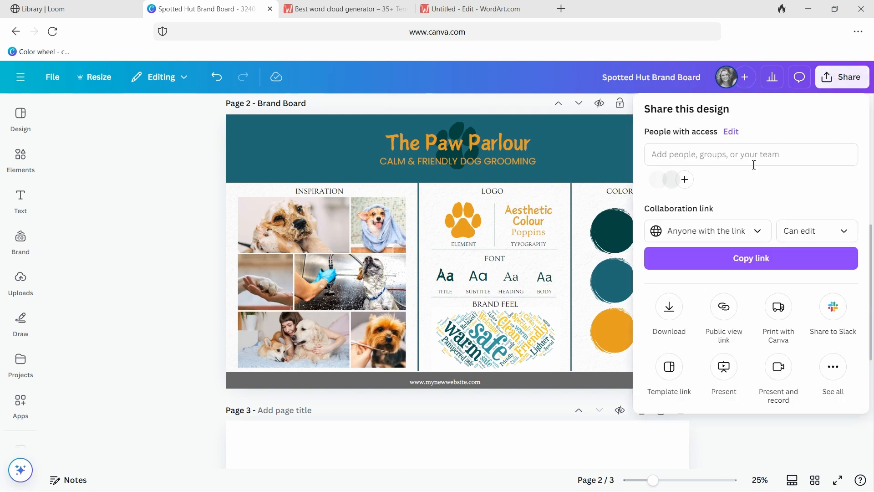
left_click(669, 309)
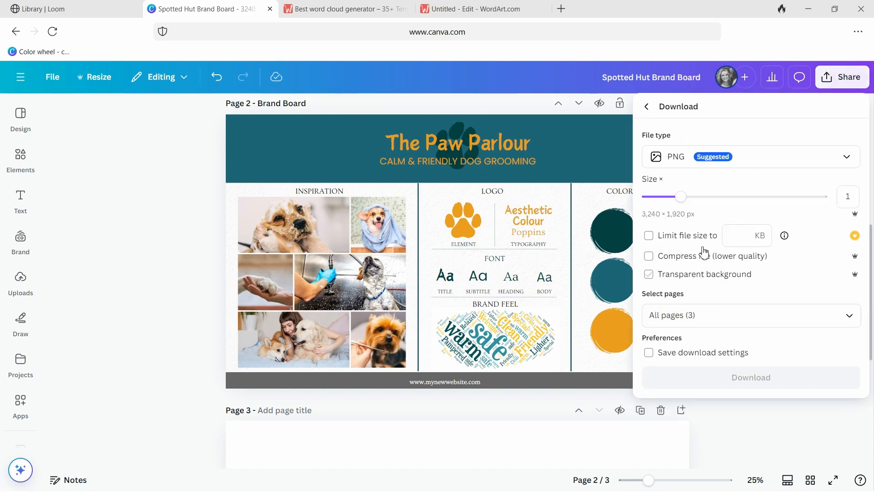
left_click(699, 315)
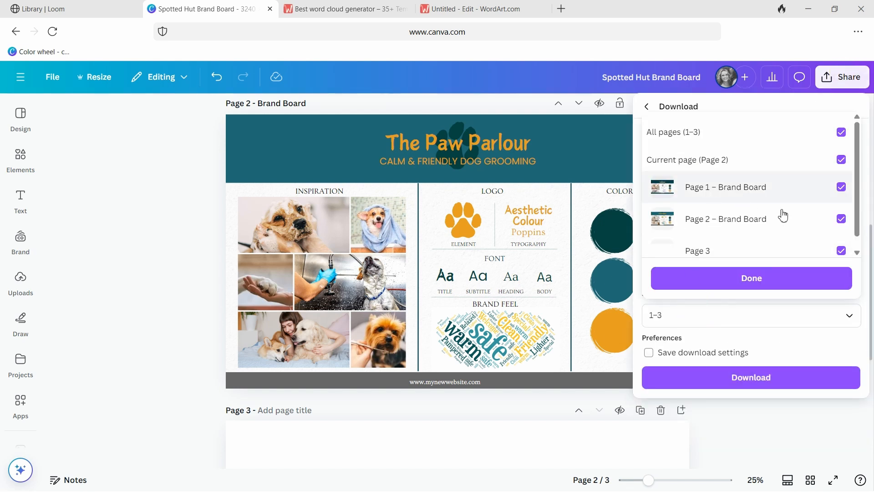
left_click(687, 136)
left_click(689, 161)
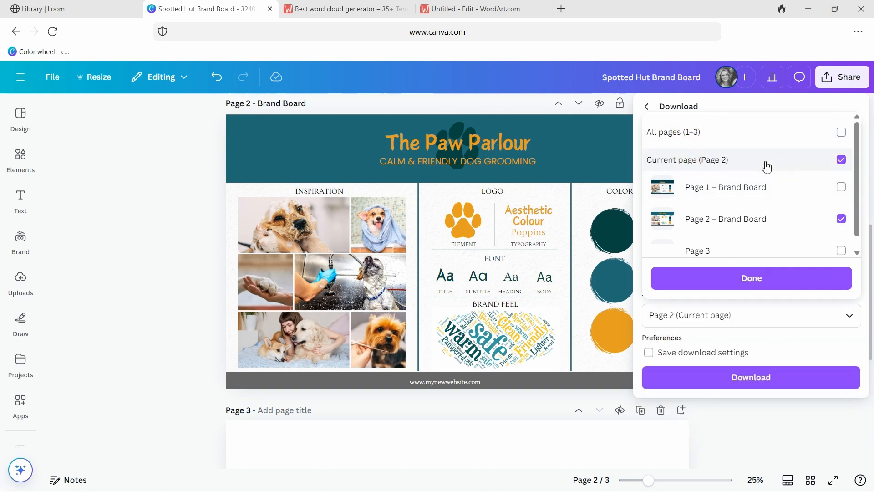
left_click(718, 281)
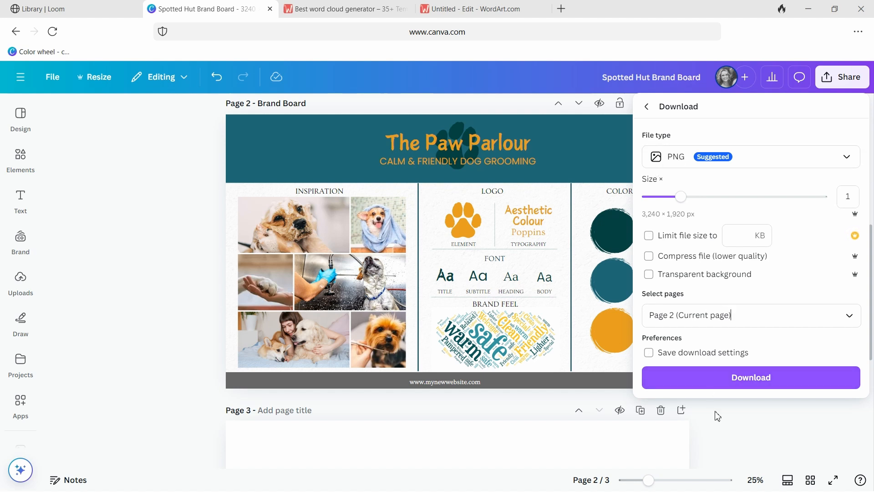
left_click(721, 382)
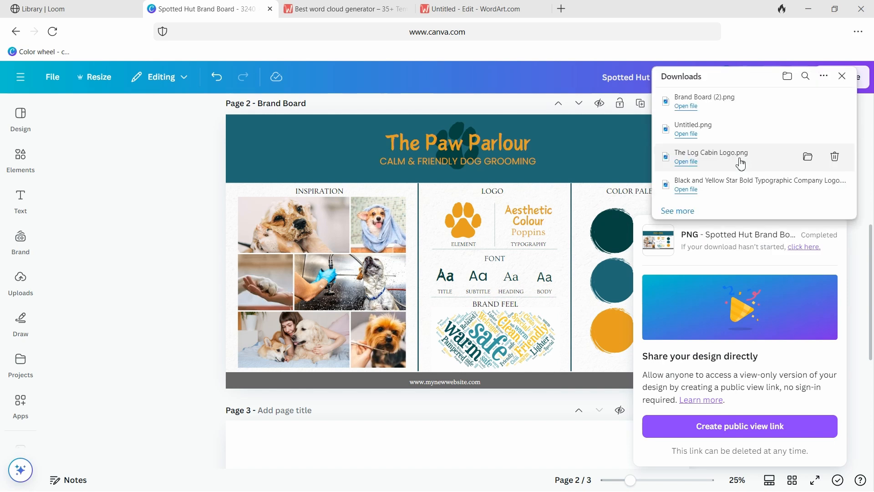
left_click(842, 76)
left_click(781, 166)
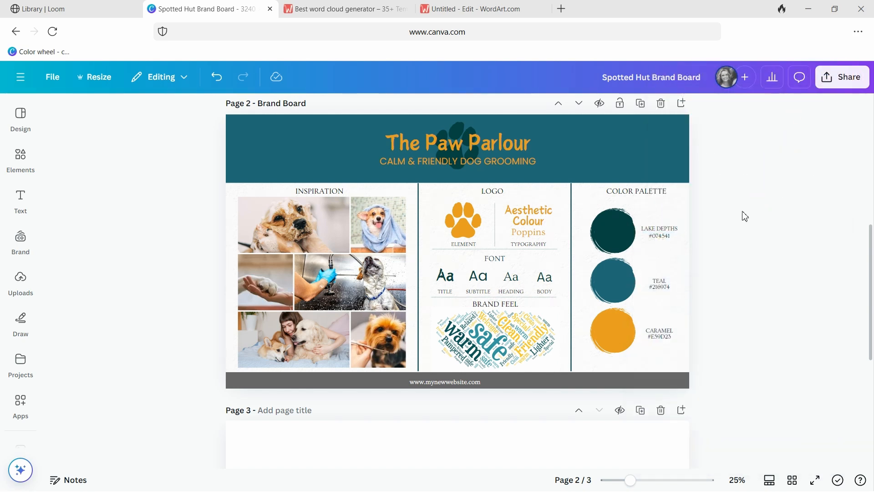